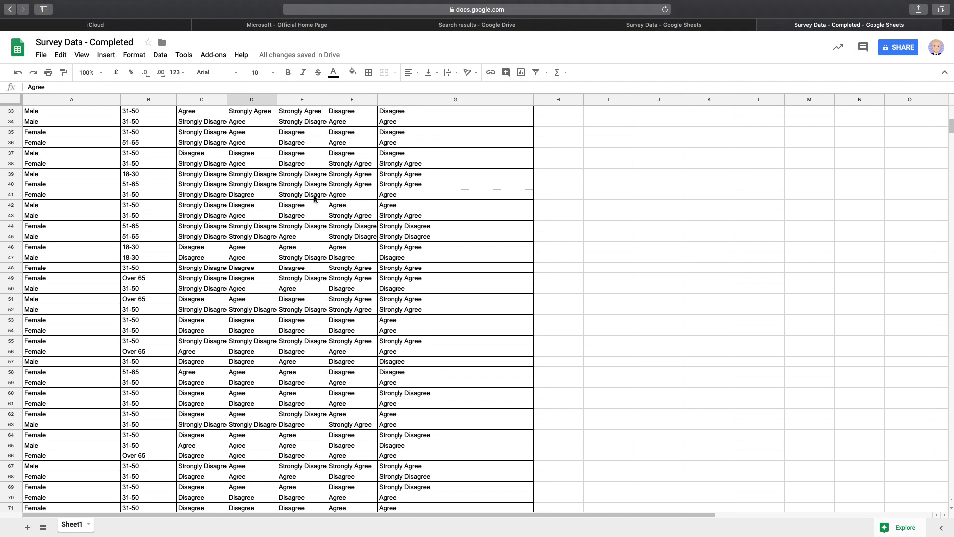
scroll(314, 196, down, 20)
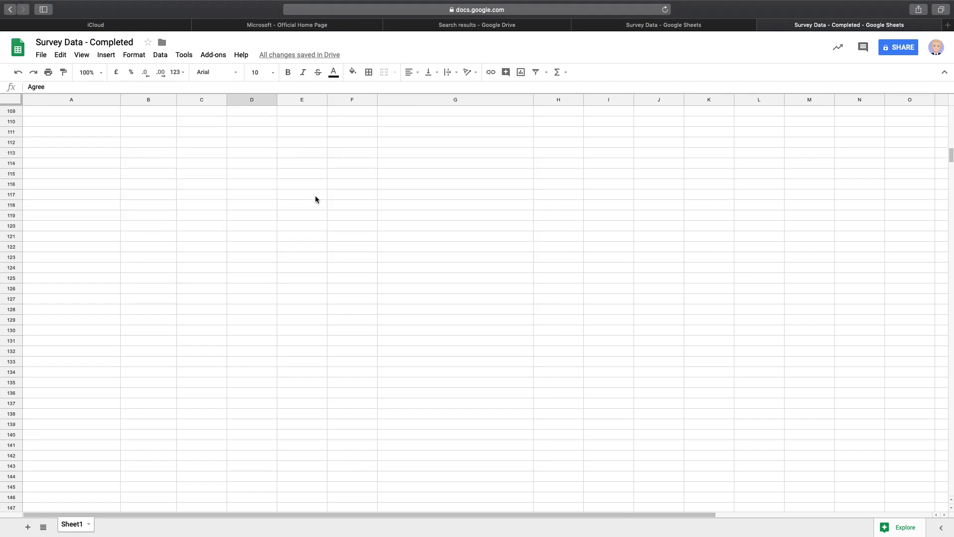
- Widen column C so its death penalty question header shows in full
scroll(315, 196, up, 20)
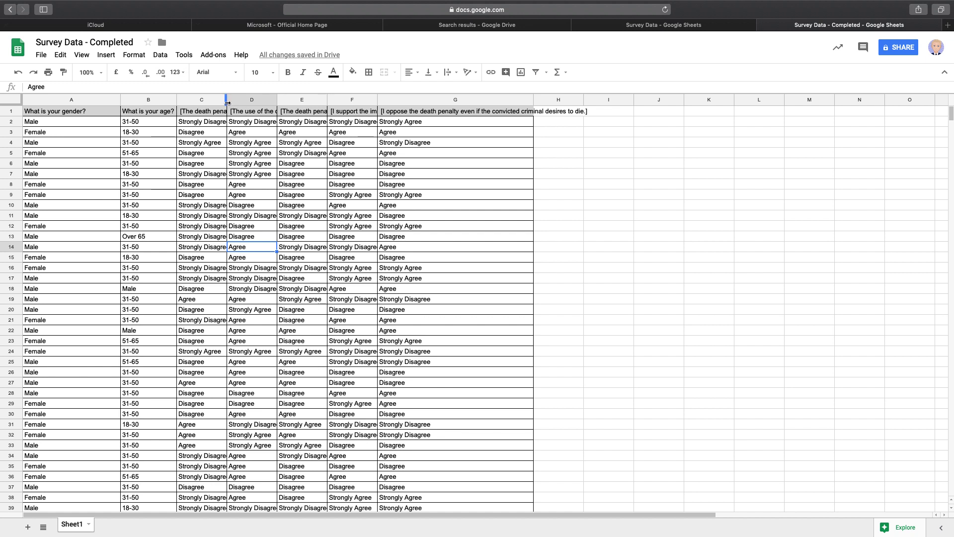
drag(227, 103, 295, 103)
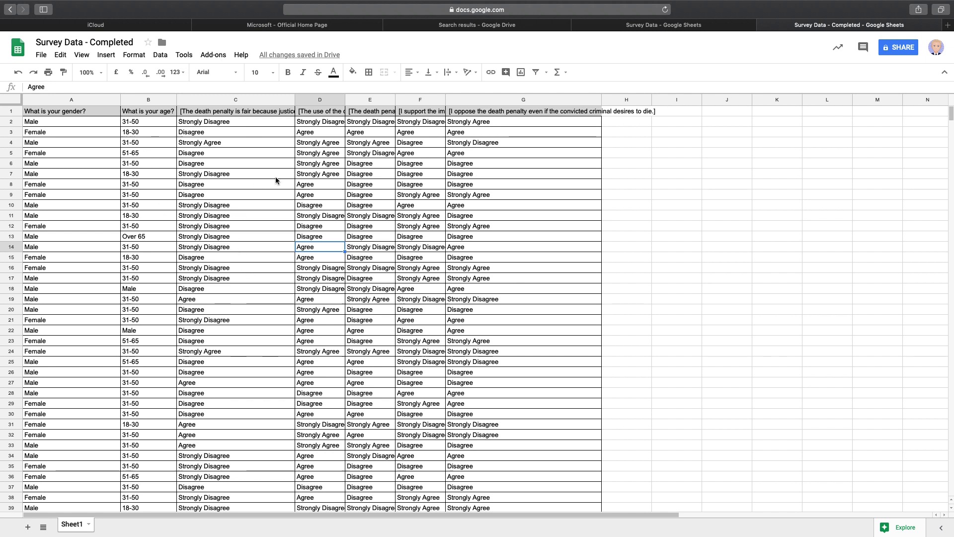
- Read the C1, D1 and E1 question headers, then narrow column C slightly
click(256, 113)
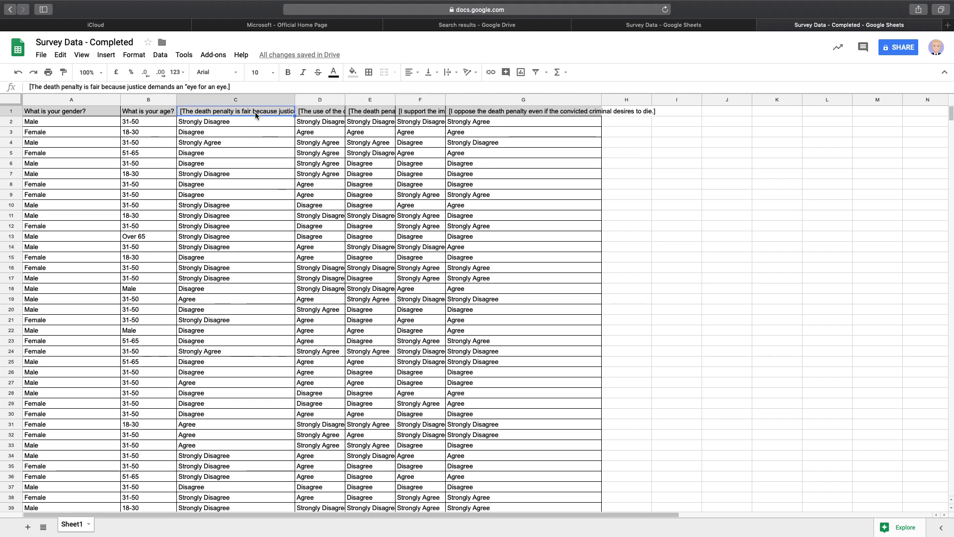
click(327, 113)
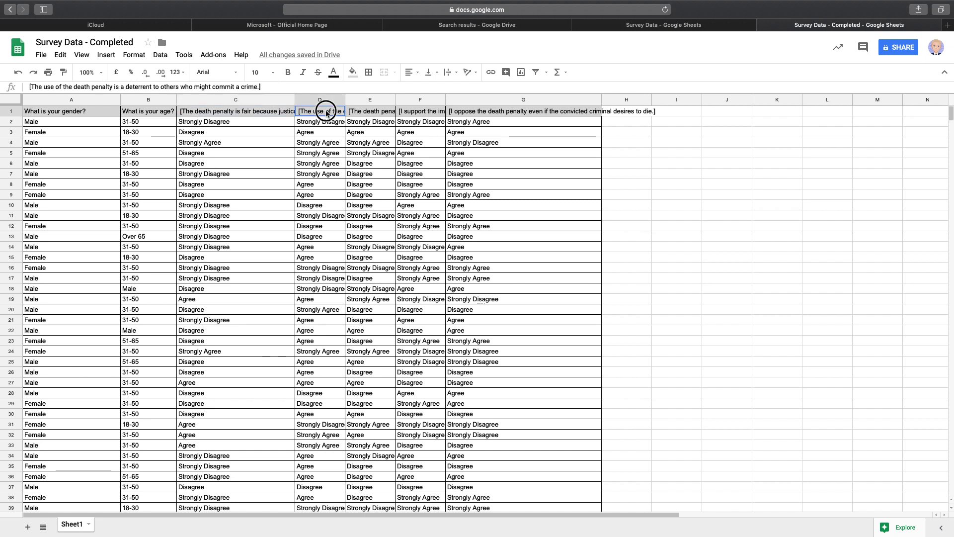
click(363, 113)
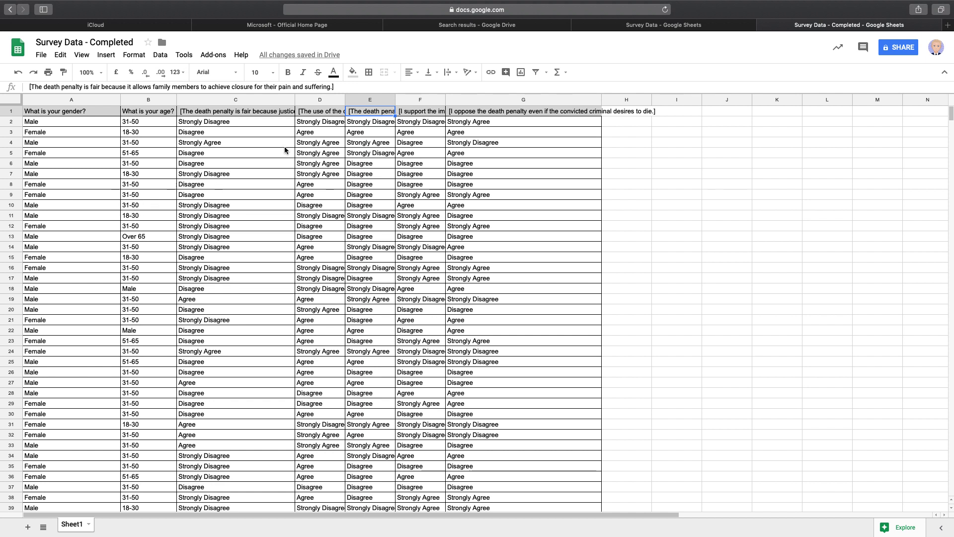
drag(295, 100, 257, 101)
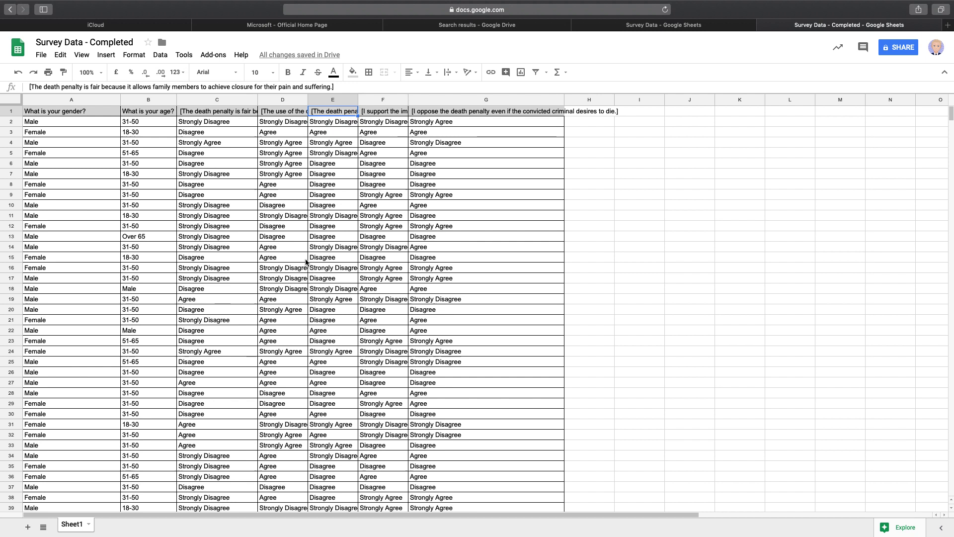
click(278, 321)
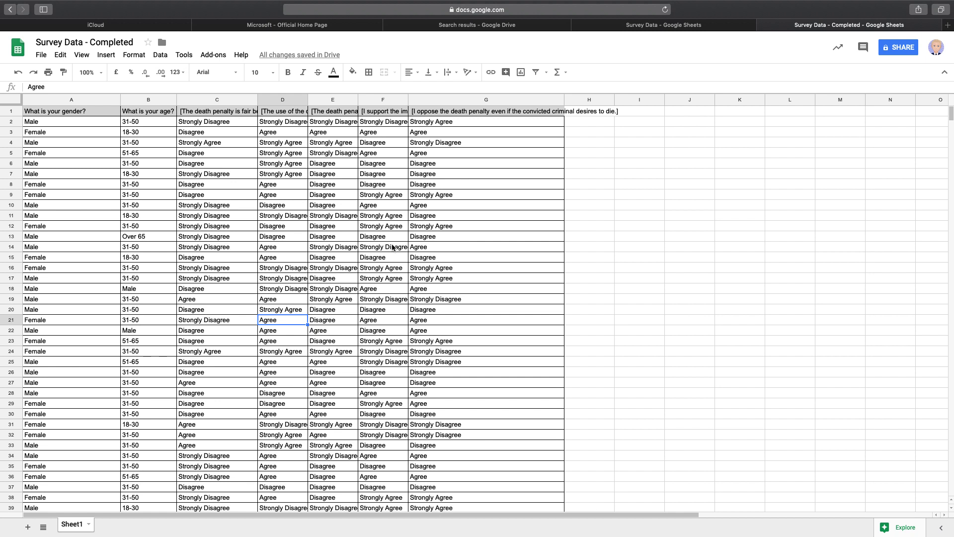
- Select the survey data A1:G78 and open the Data menu
drag(49, 112, 501, 397)
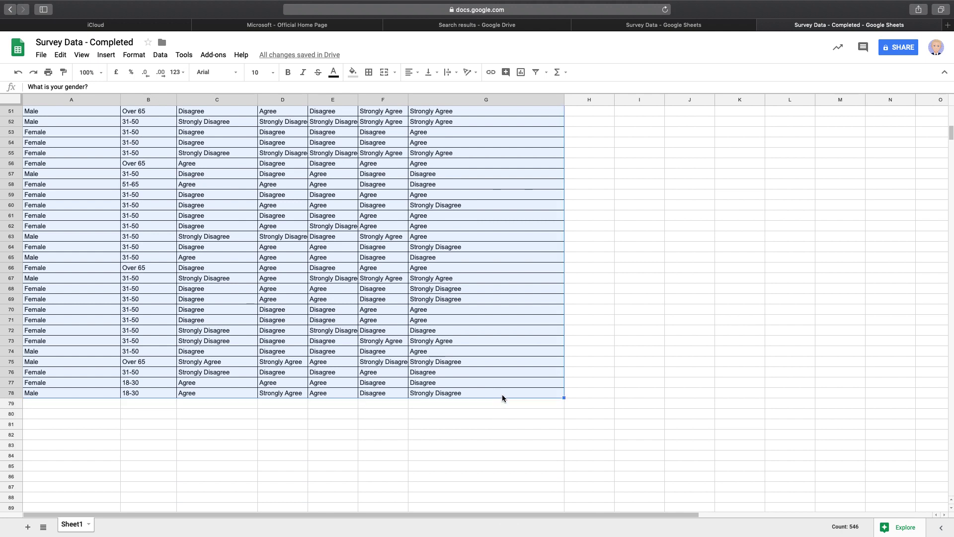
drag(951, 134, 950, 112)
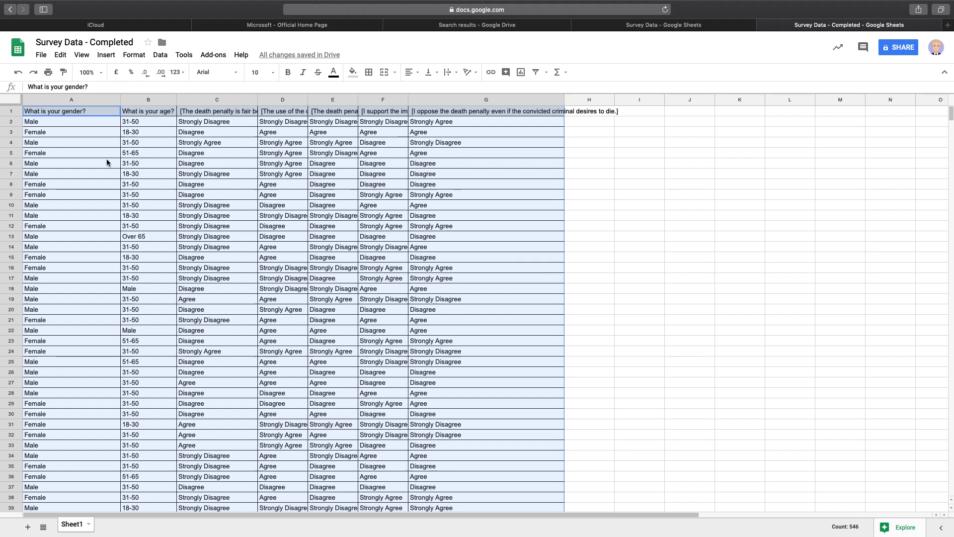
click(161, 56)
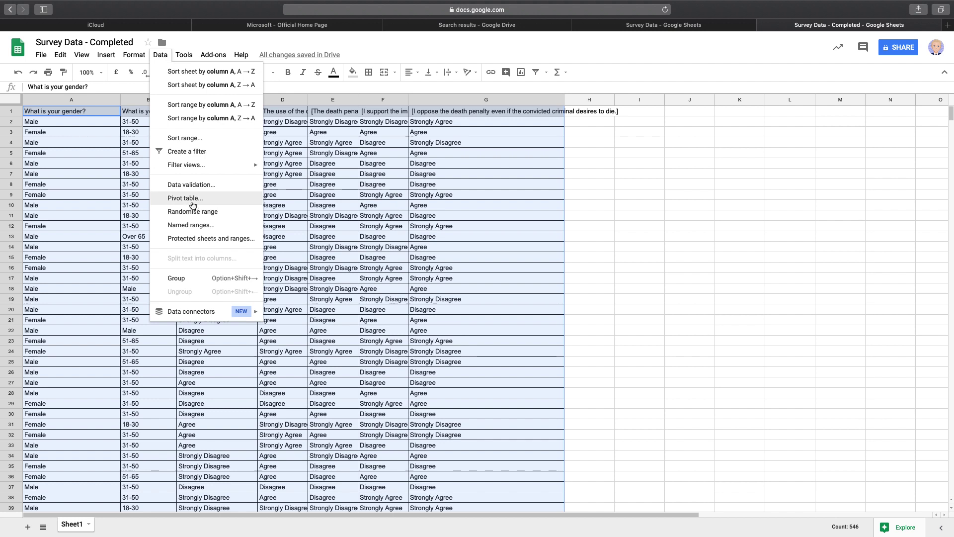
- Insert a pivot table on a new sheet and begin adding a Rows field
click(187, 199)
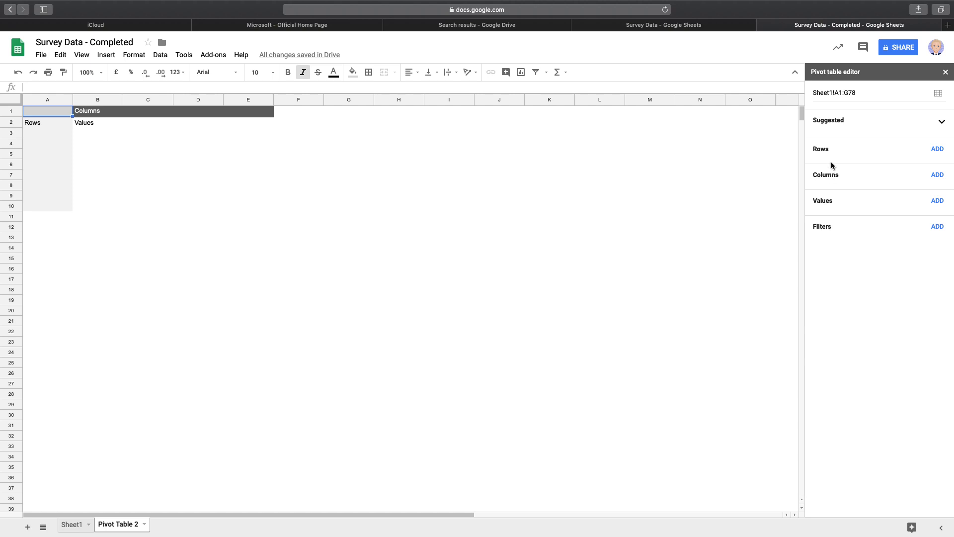
click(938, 150)
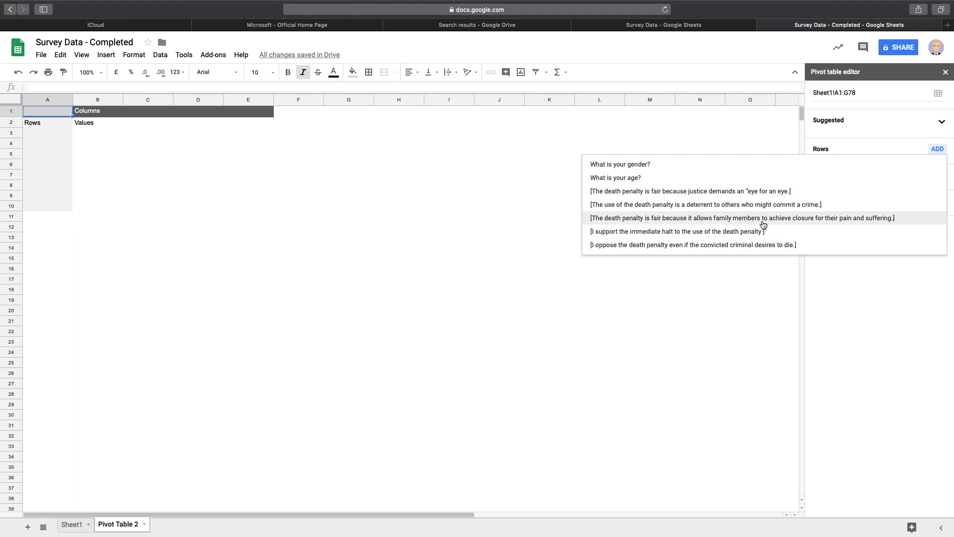
- Group pivot rows by eye-for-an-eye answers and add their COUNTA values (10, 33, 3, 31)
click(652, 192)
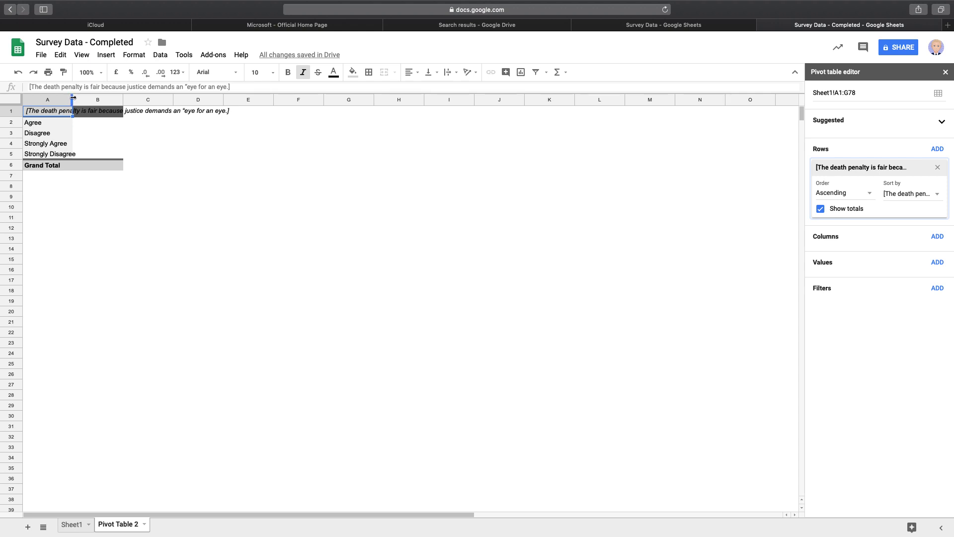
drag(72, 98, 86, 98)
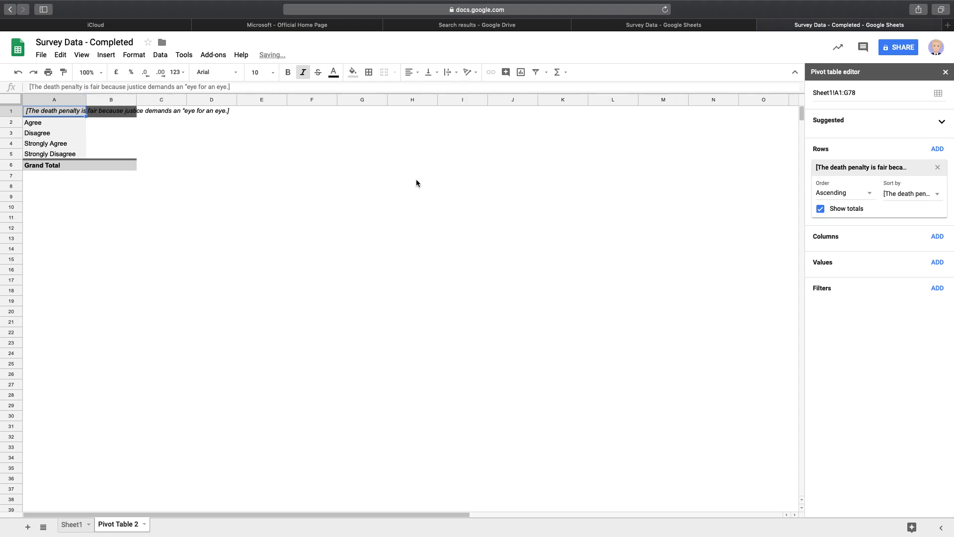
click(936, 263)
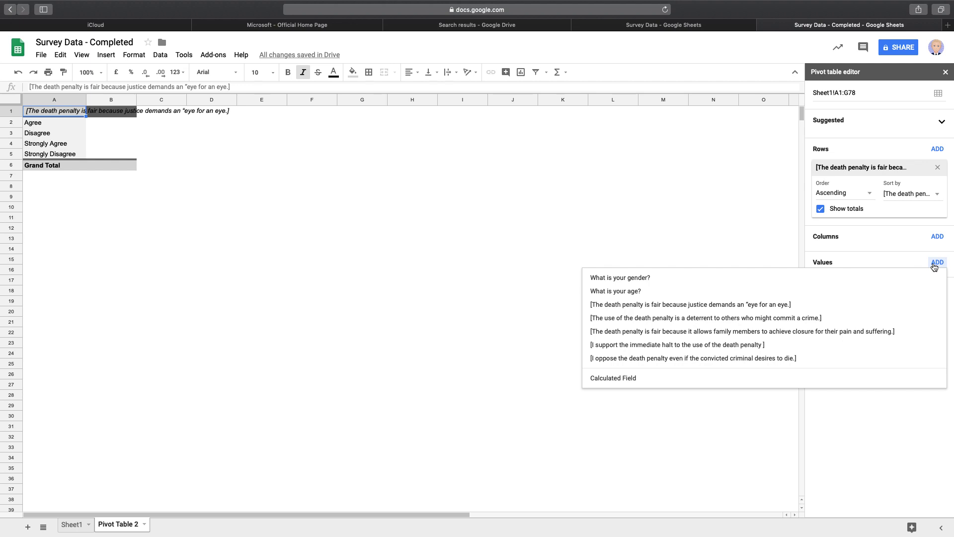
click(727, 304)
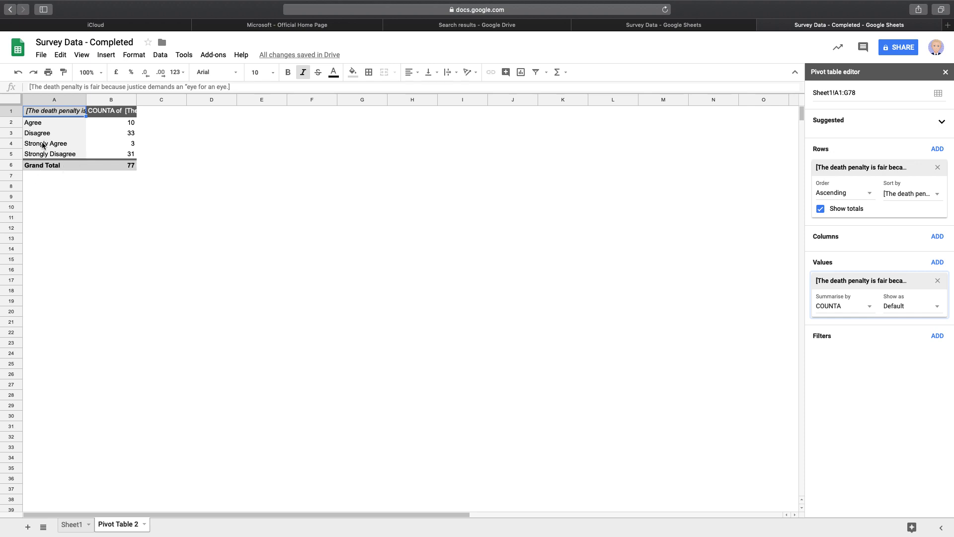
drag(38, 124, 109, 155)
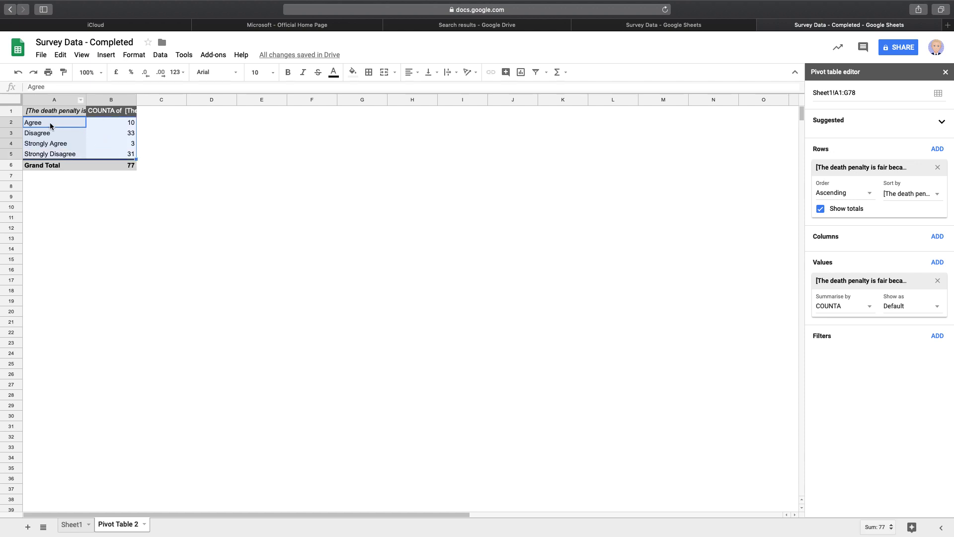
- Copy the pivot's answers and counts A2:B5 into A9:B12
drag(50, 126, 123, 156)
key(super+c)
click(41, 199)
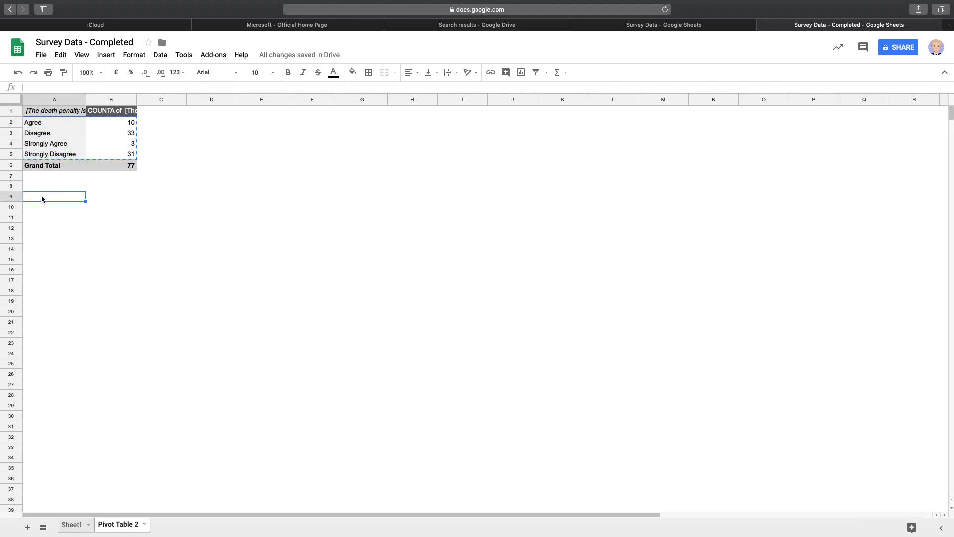
key(super+v)
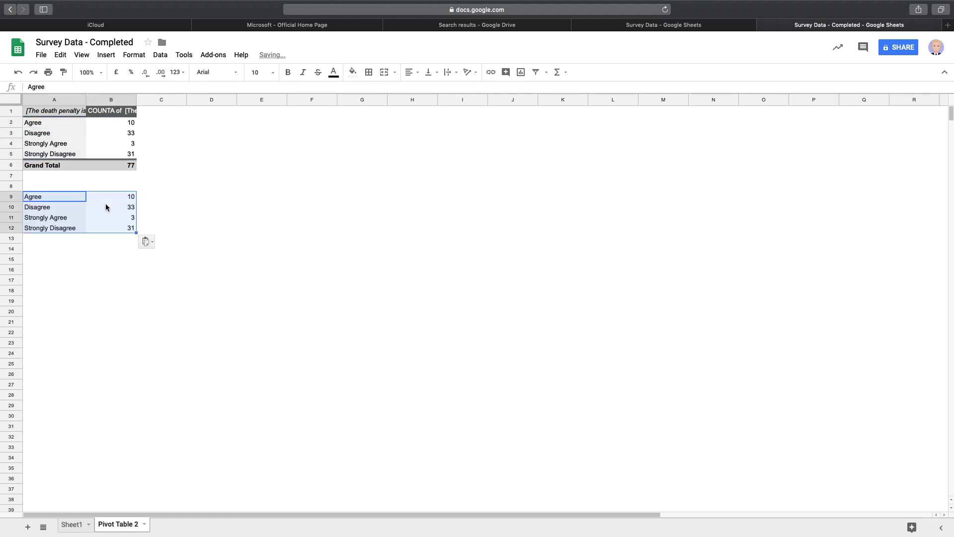
click(166, 200)
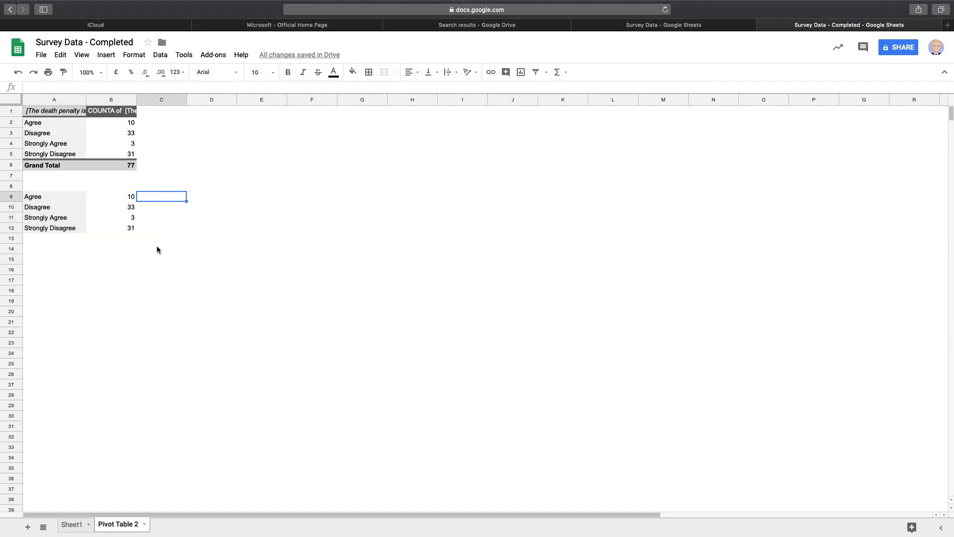
- Head the copied count column ALL in B8 and check the copied rows
click(117, 187)
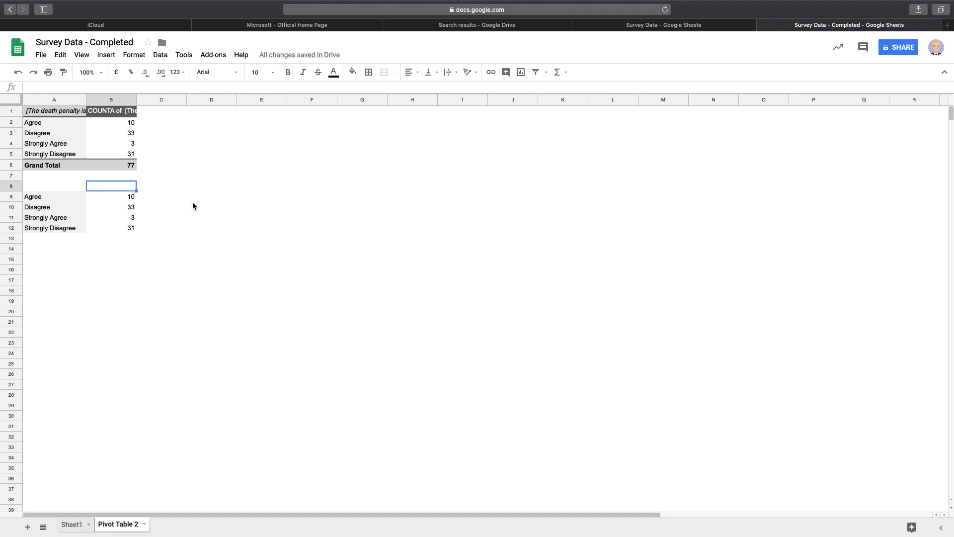
text(ALL)
key(Tab)
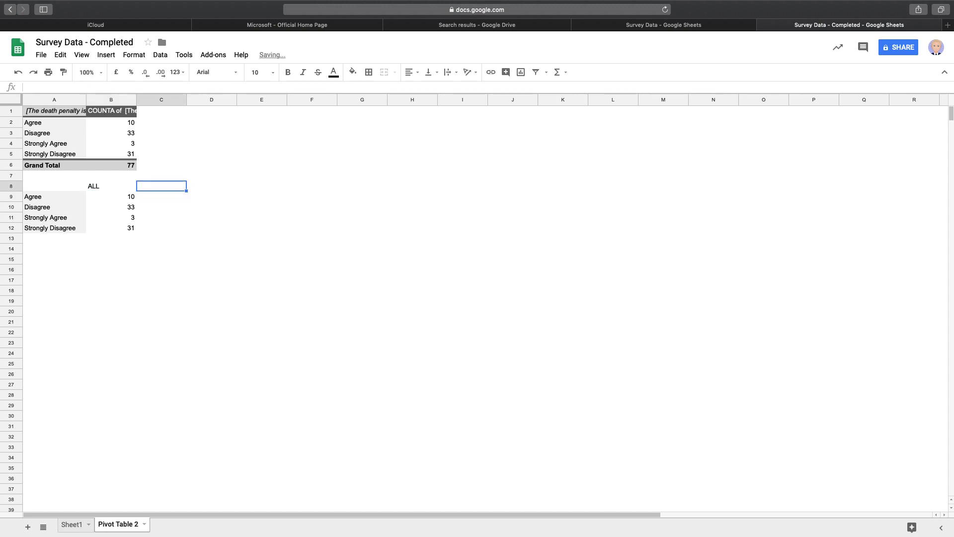
click(76, 209)
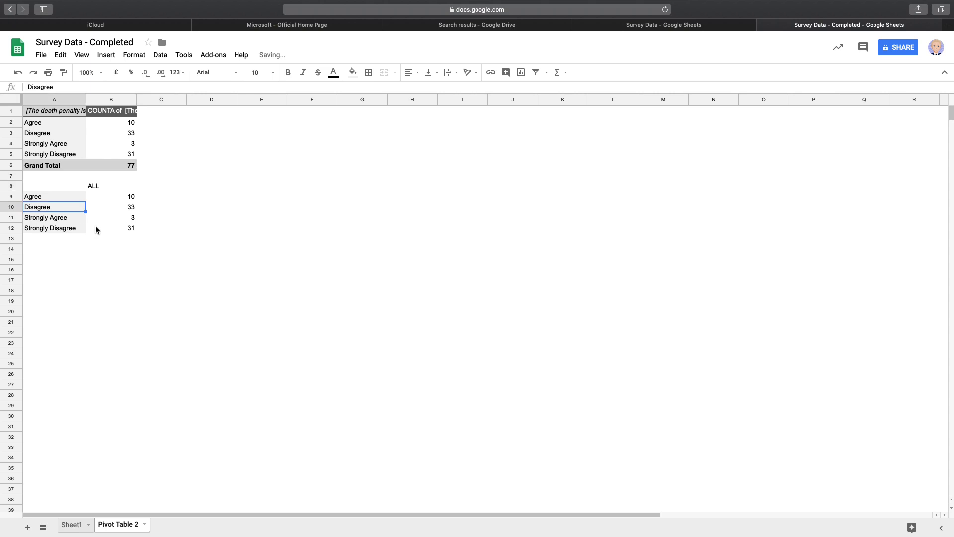
click(114, 228)
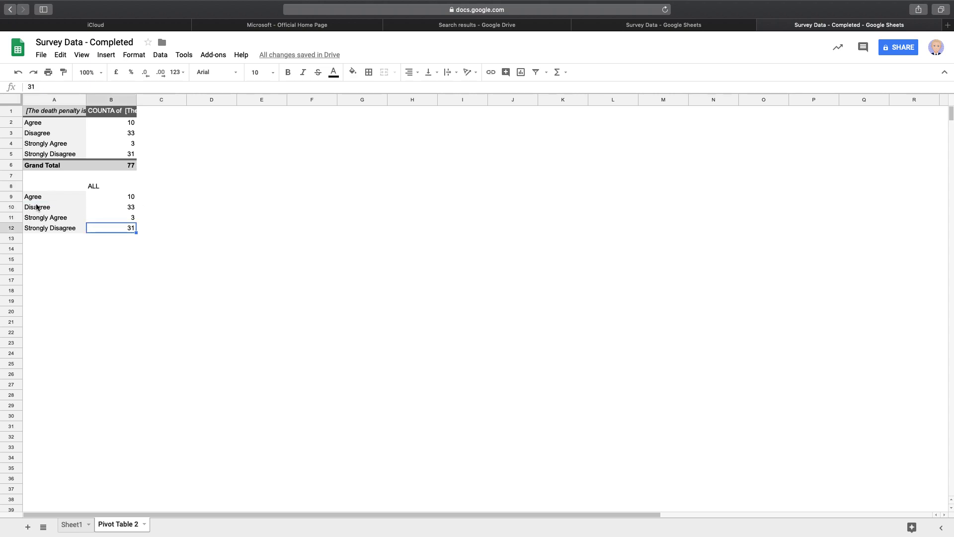
- Bring the pivot table editor back up
click(68, 146)
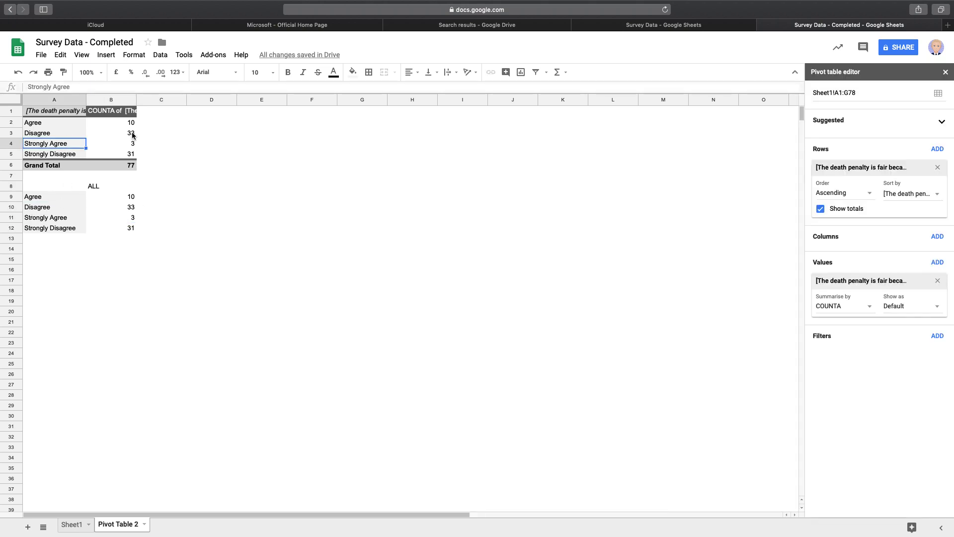
click(56, 138)
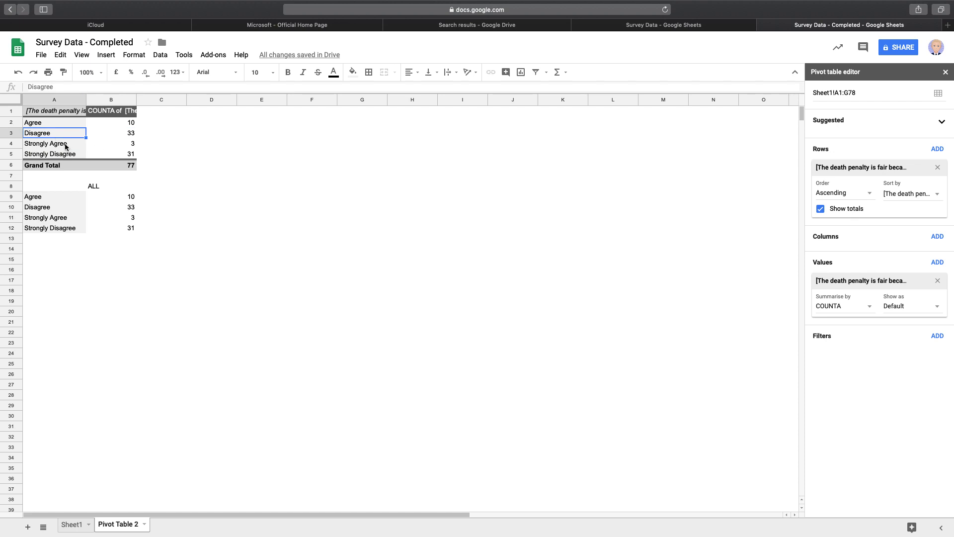
click(205, 184)
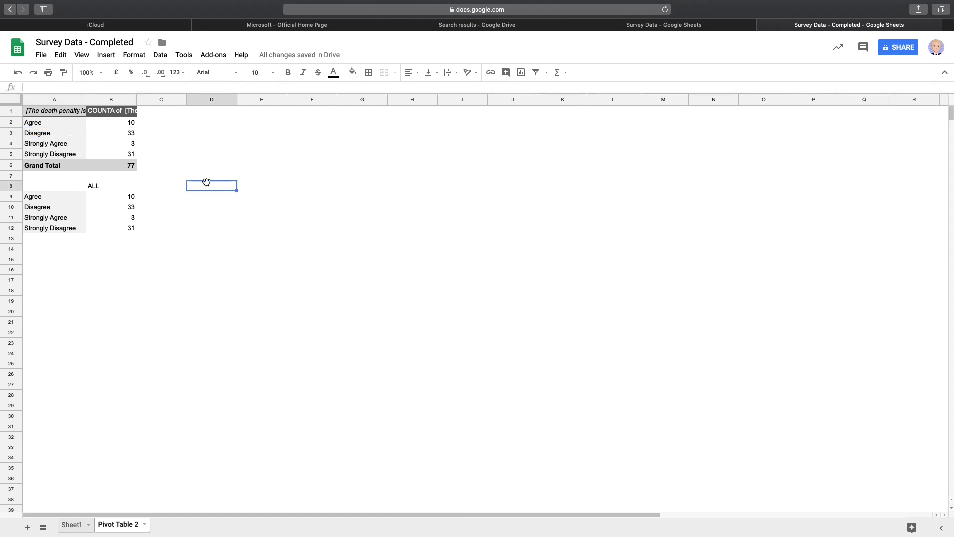
click(90, 136)
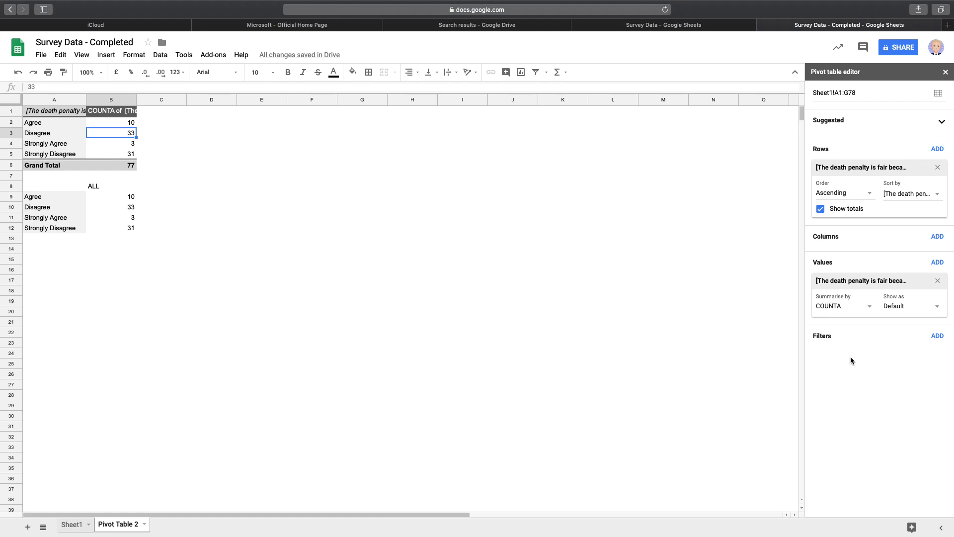
- Filter the pivot on 'What is your gender?' to Female only, counting 5, 21, 1, 15
click(937, 338)
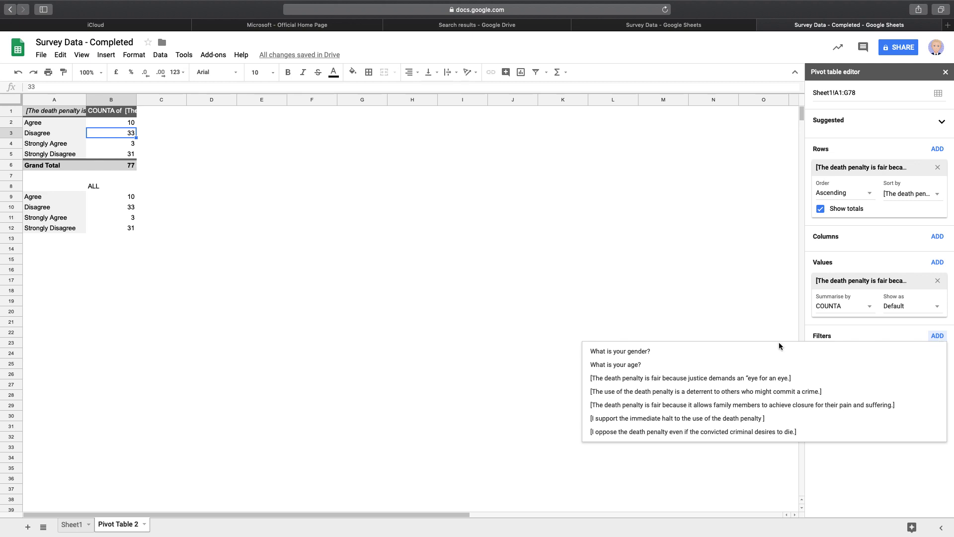
click(632, 352)
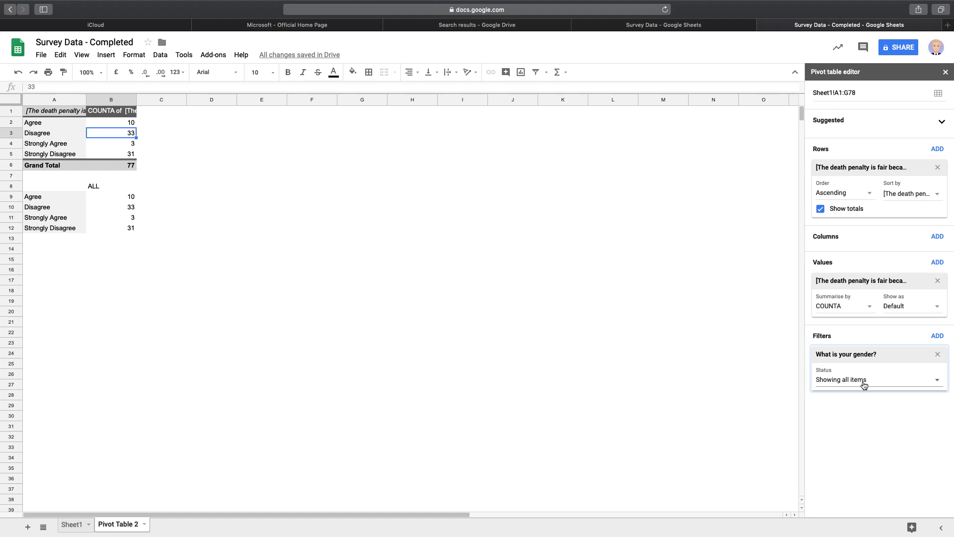
click(936, 383)
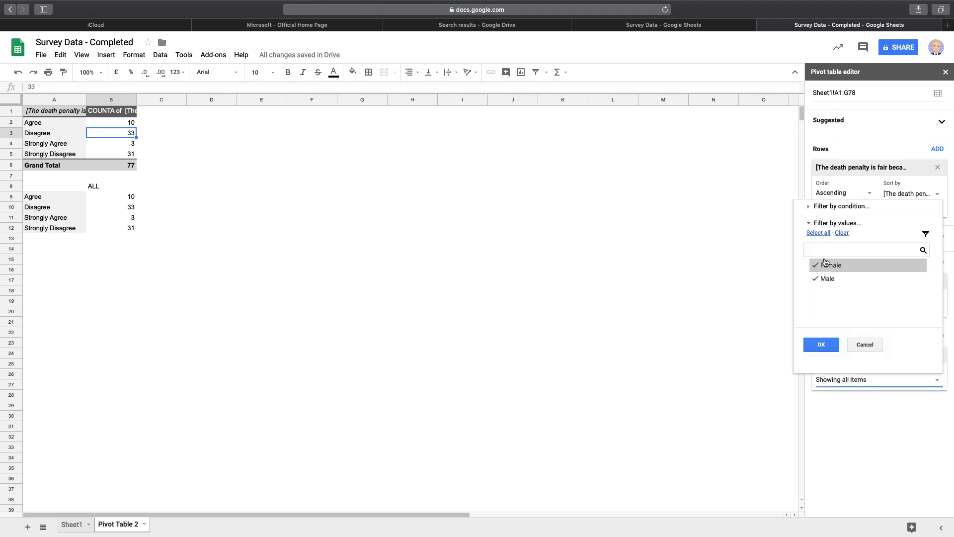
click(827, 284)
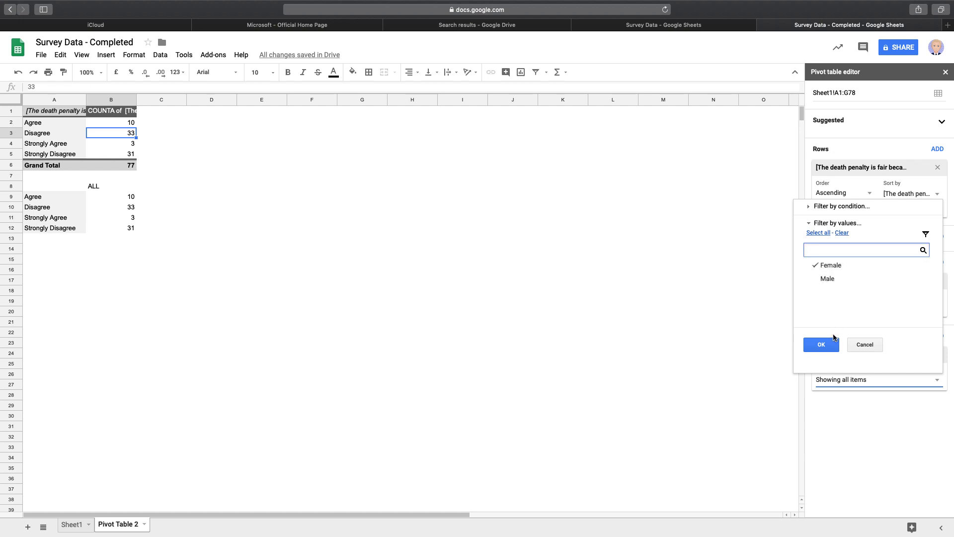
click(832, 343)
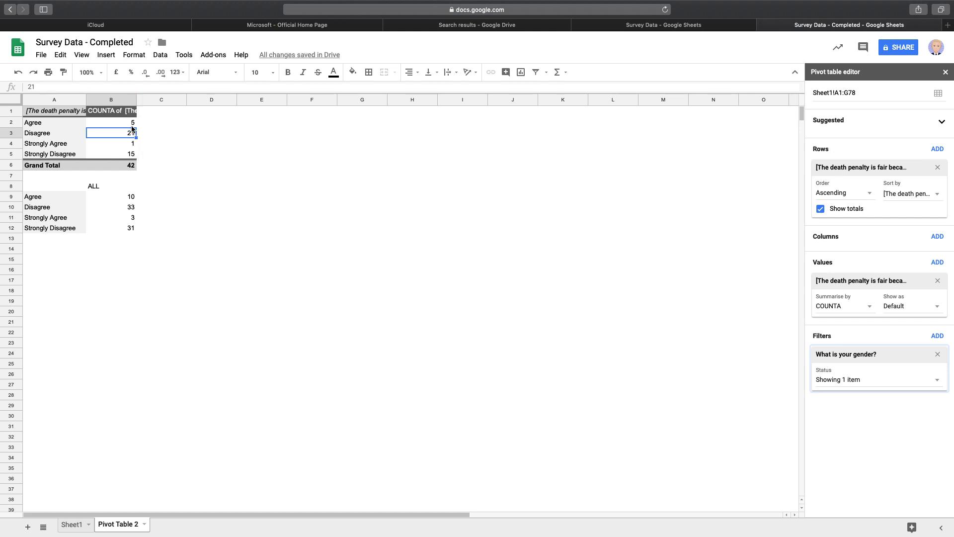
- Enter the heading FEMALE in C8
click(169, 188)
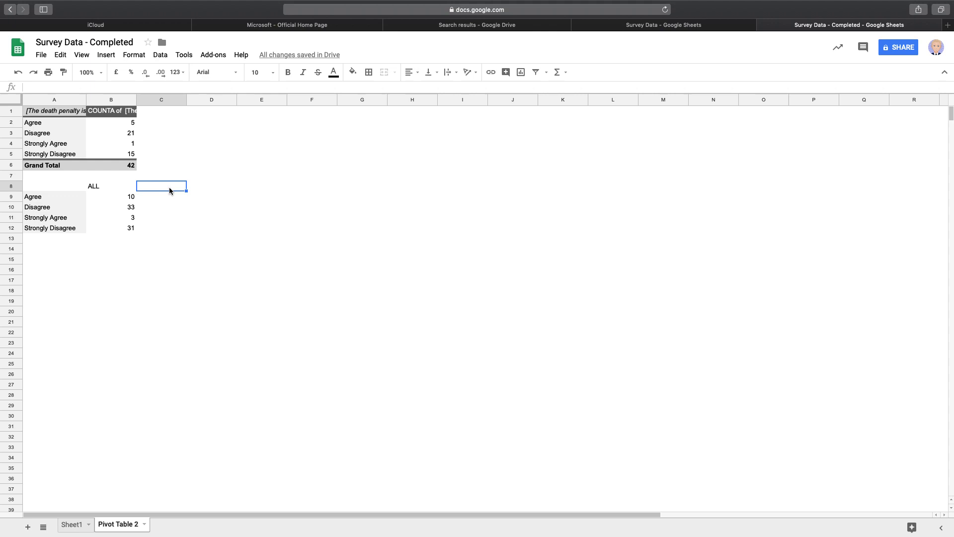
text(FEMALE)
key(Return)
- Copy the female counts from B2:B5 into C9:C12
drag(129, 122, 128, 155)
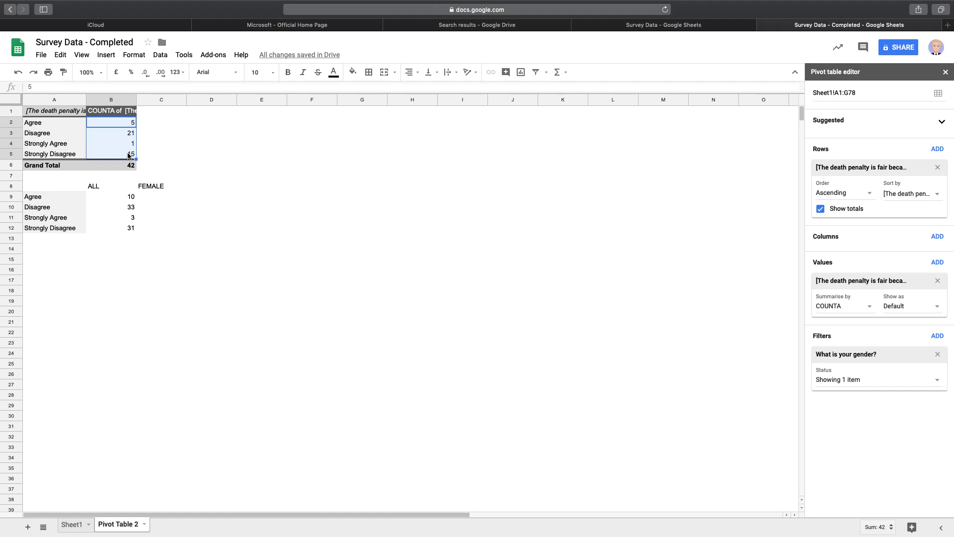
key(super+c)
click(160, 197)
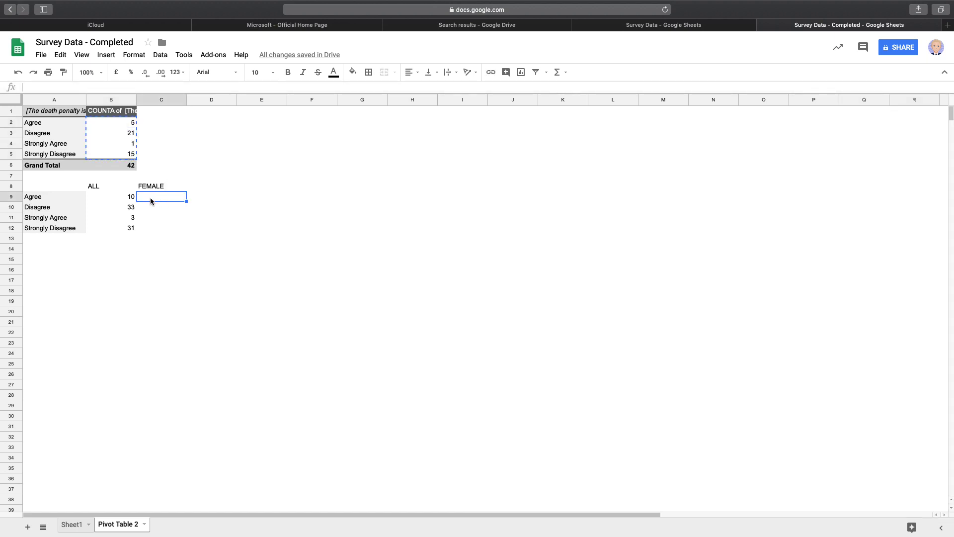
key(super+v)
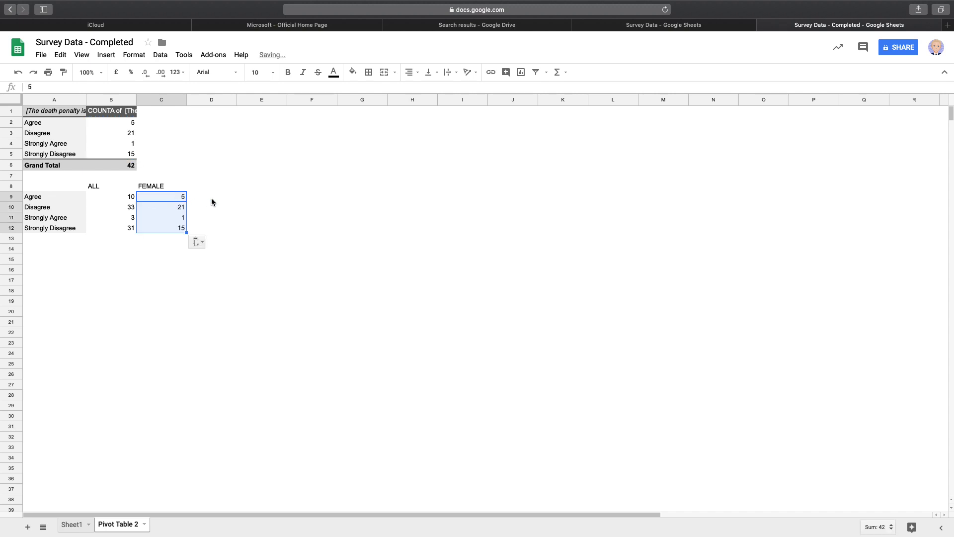
click(211, 201)
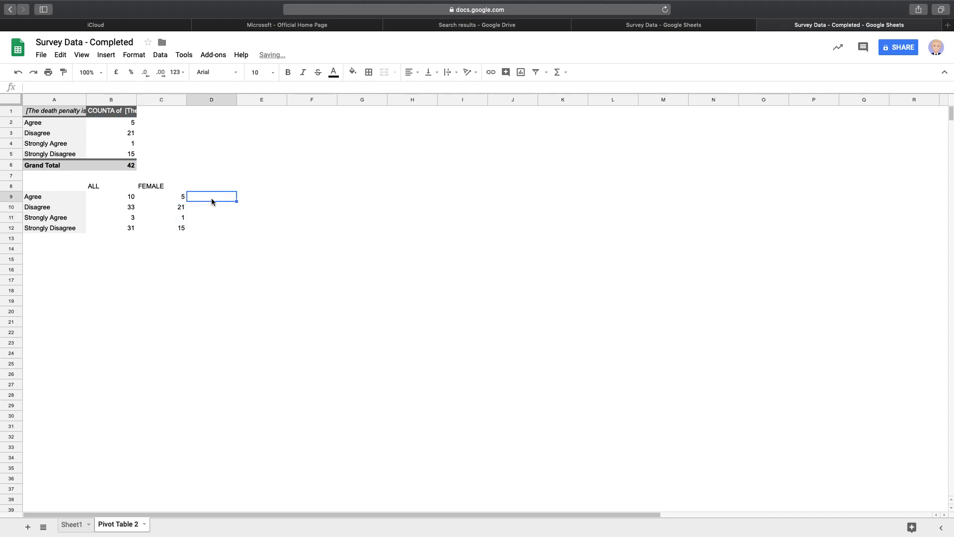
click(123, 138)
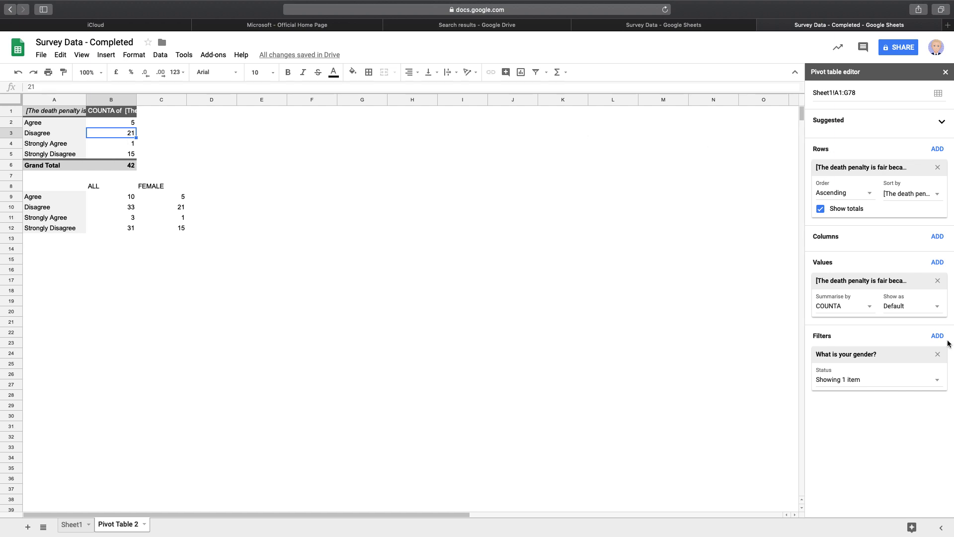
- Switch the gender filter from Female to Male, giving counts 5, 12, 2, 16
click(926, 383)
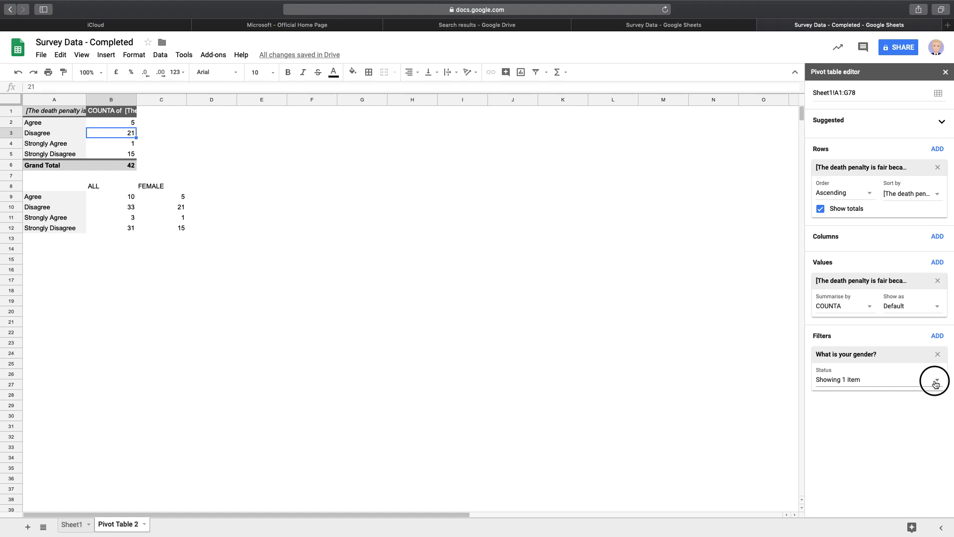
click(840, 268)
click(835, 278)
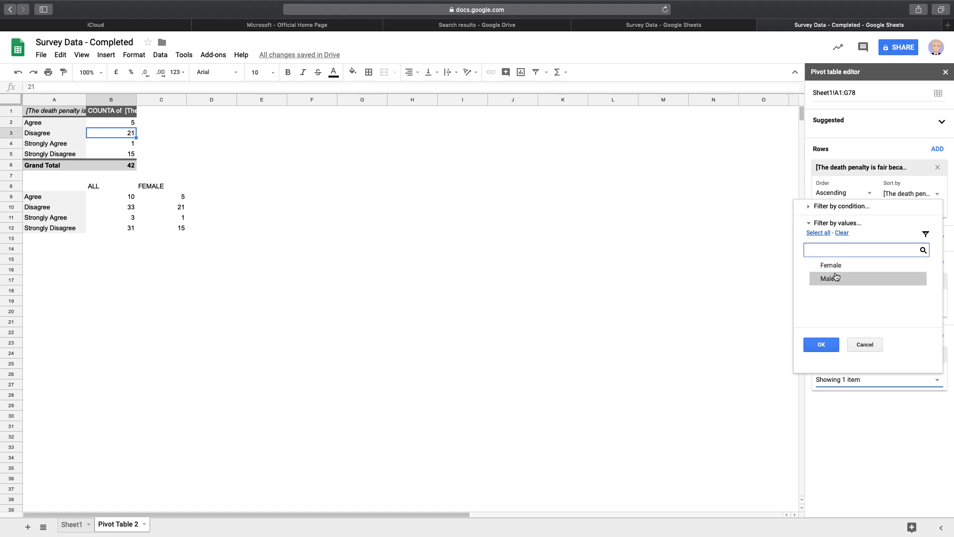
click(829, 347)
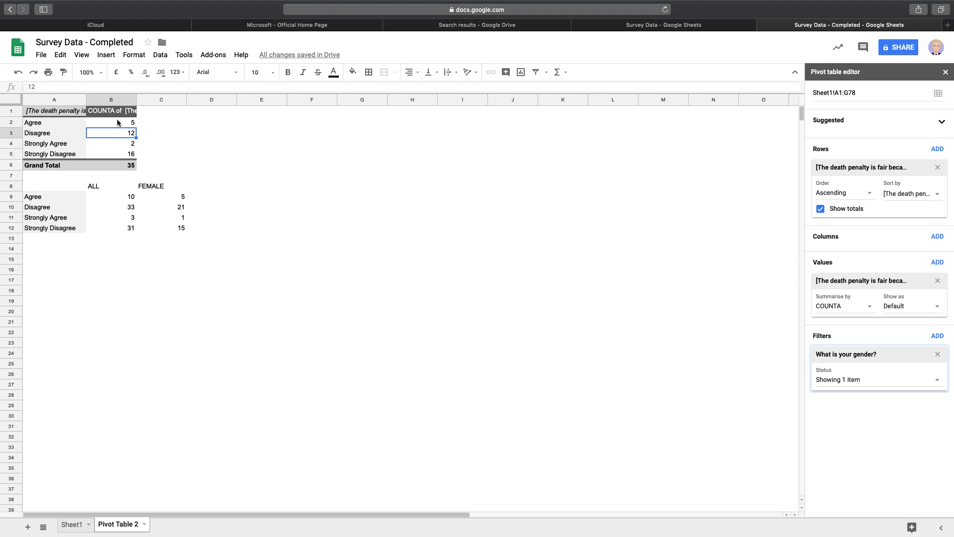
- Copy the male counts from B2:B5 into D9:D12
drag(121, 124, 127, 154)
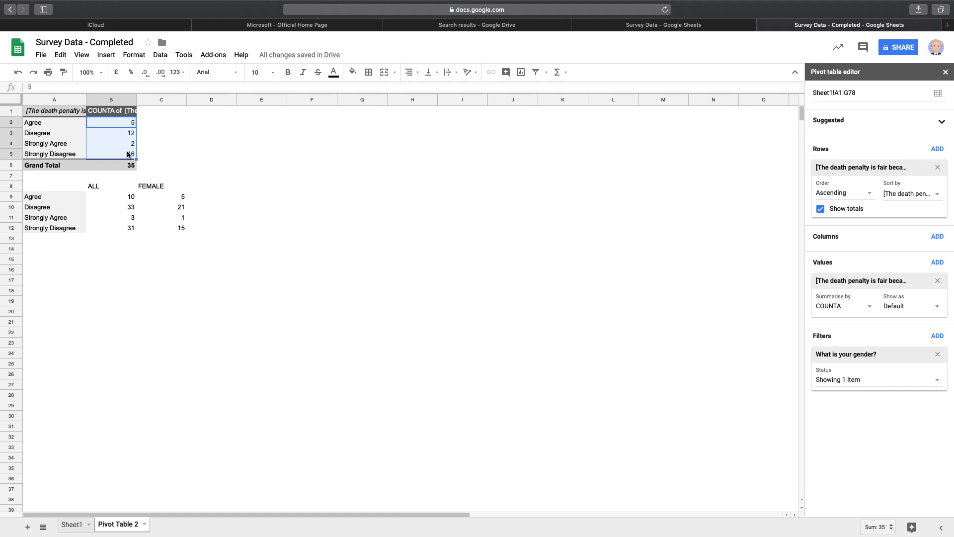
key(super+c)
click(210, 197)
key(super+v)
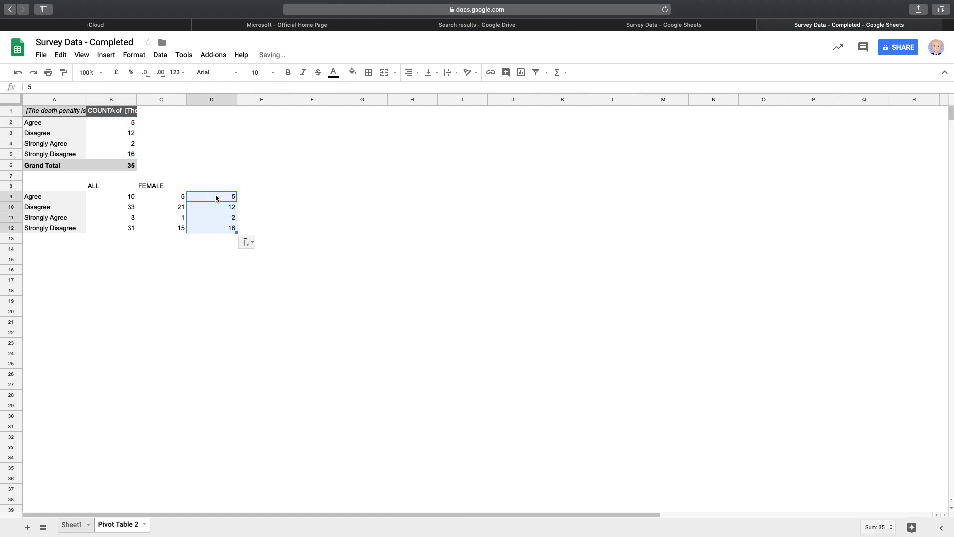
- Enter the heading MALE in D8
click(213, 187)
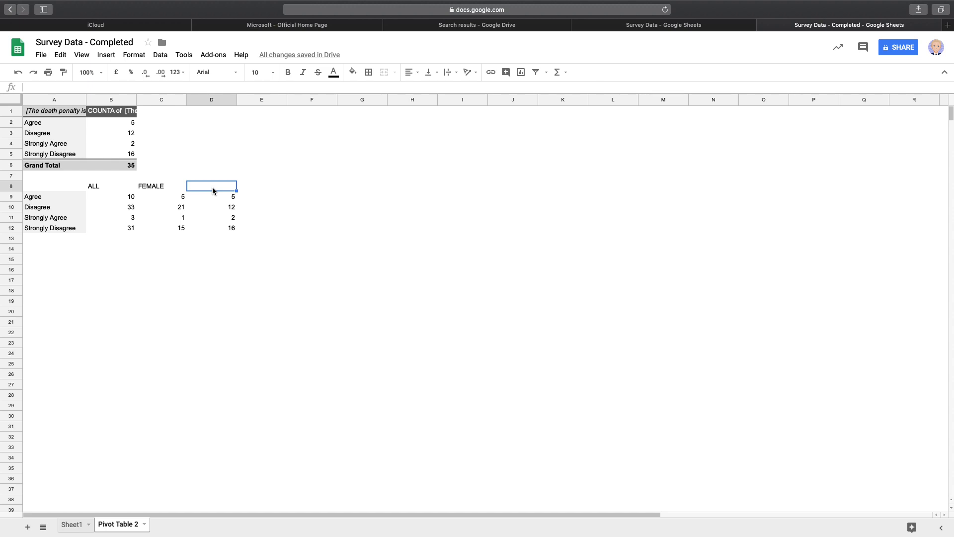
text(MALE)
click(141, 301)
- Apply All borders to the summary table A8:D12
drag(51, 186, 230, 228)
click(368, 72)
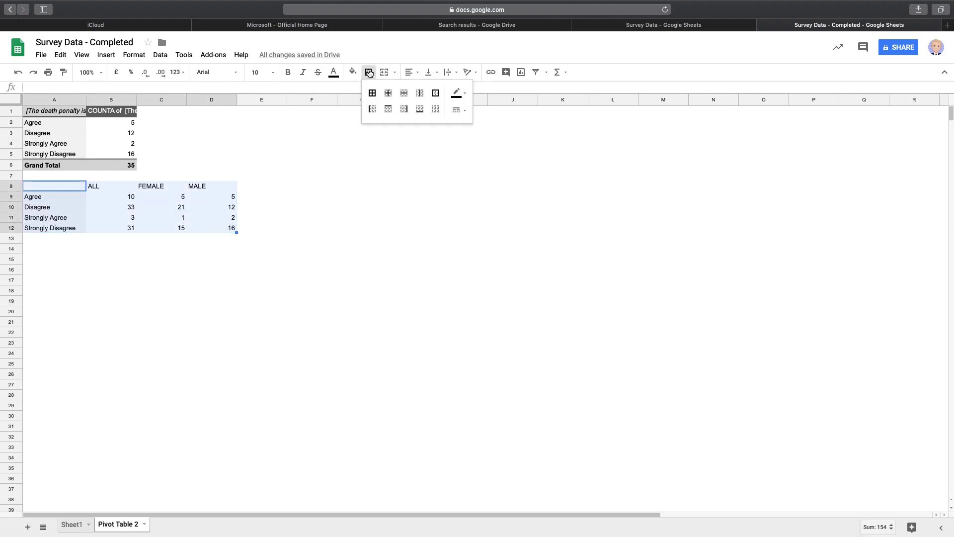
click(372, 93)
click(255, 241)
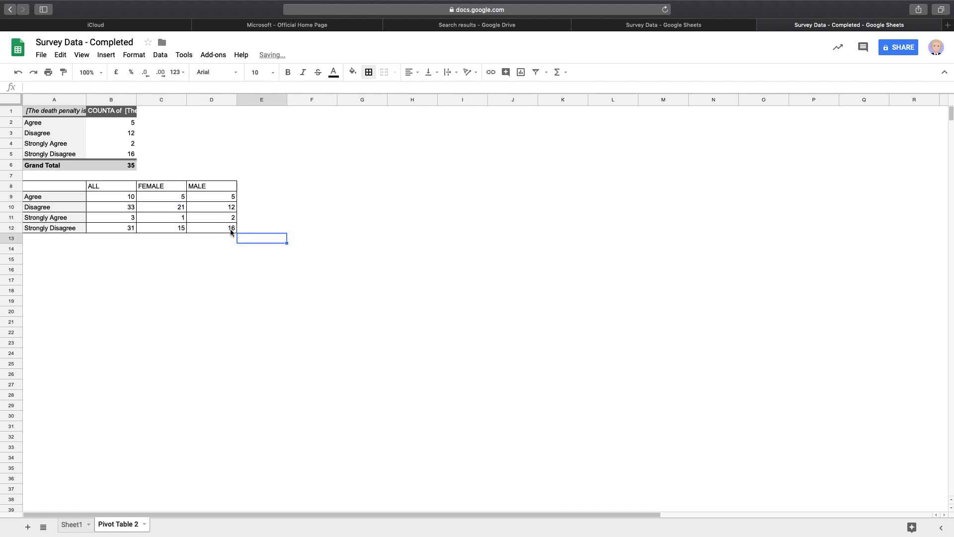
- Review the bordered ALL, FEMALE and MALE counts
click(231, 229)
click(125, 203)
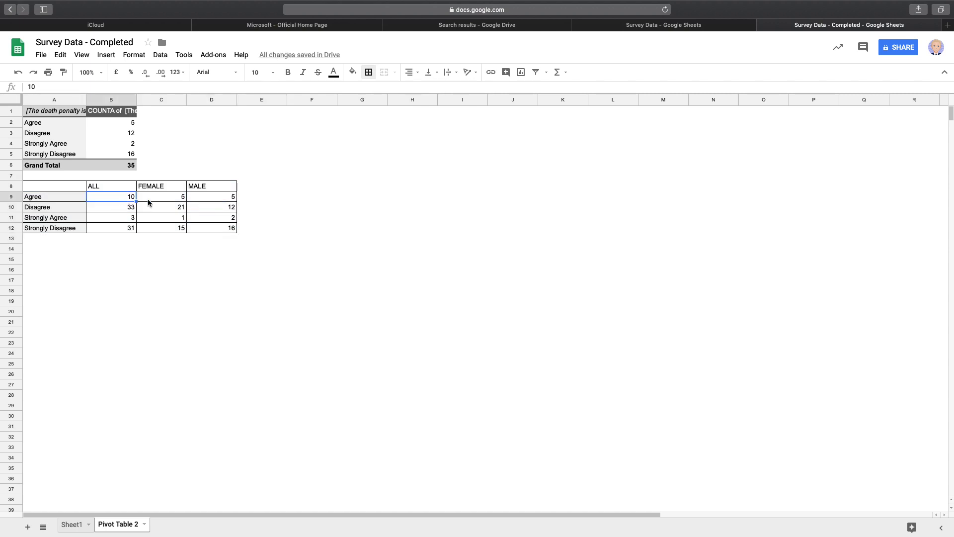
click(147, 199)
click(167, 228)
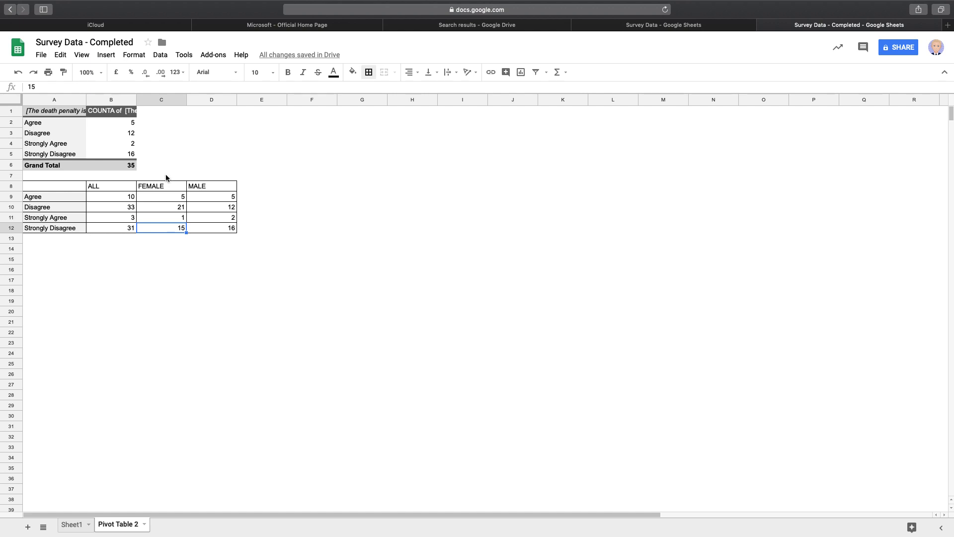
click(128, 228)
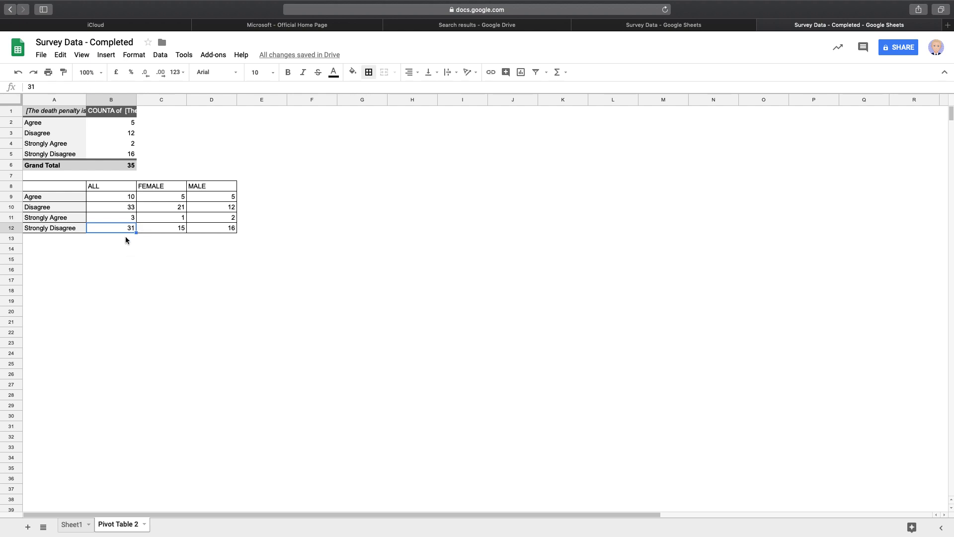
- Select B13 below the ALL counts to hold the total
click(125, 239)
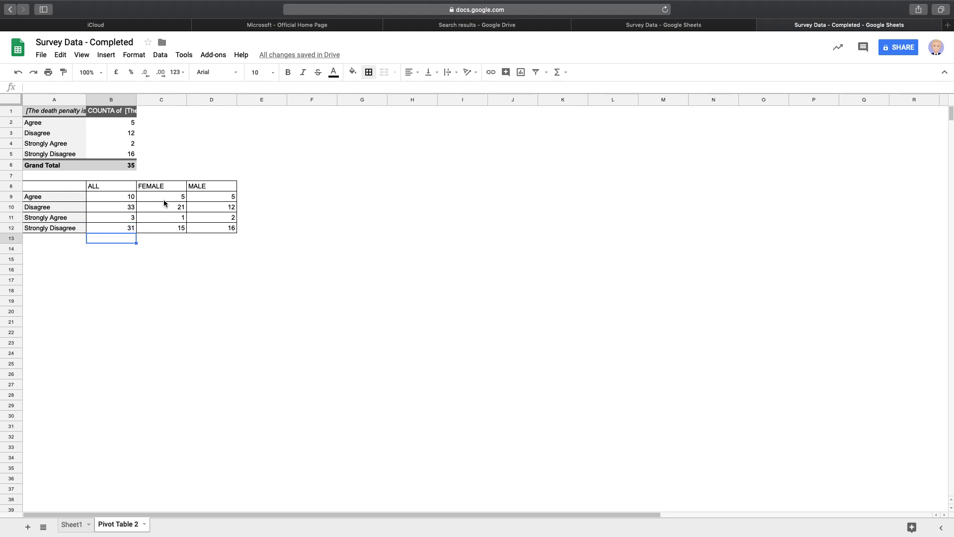
click(163, 199)
click(180, 235)
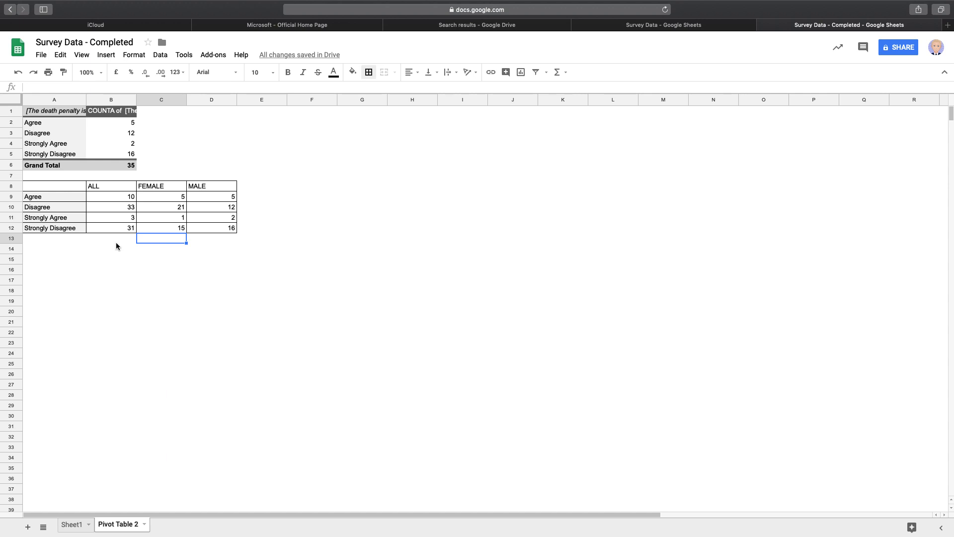
click(116, 239)
click(164, 240)
click(128, 238)
click(128, 201)
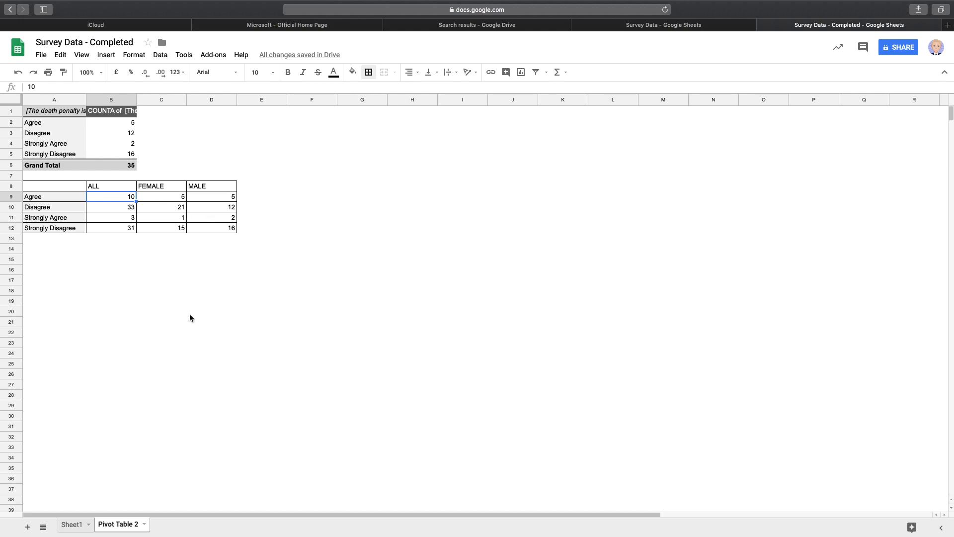
click(126, 239)
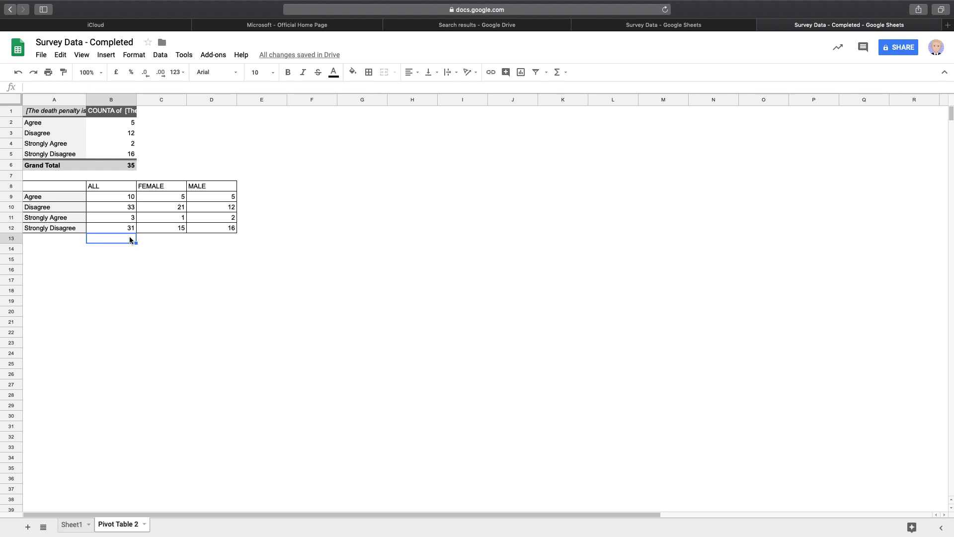
- Total the ALL counts B9:B12 with SUM in B13 (77), filling across for FEMALE 42 and MALE 35
click(557, 73)
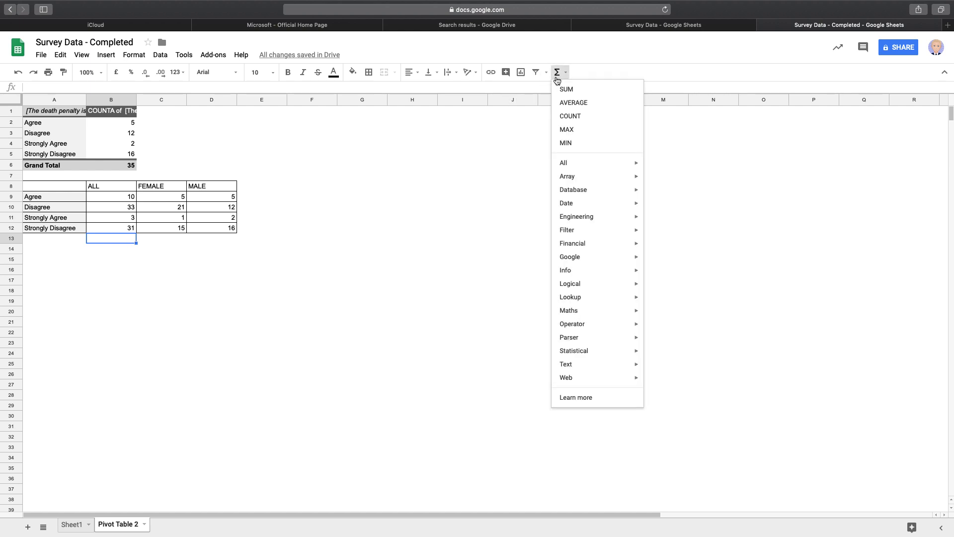
click(571, 92)
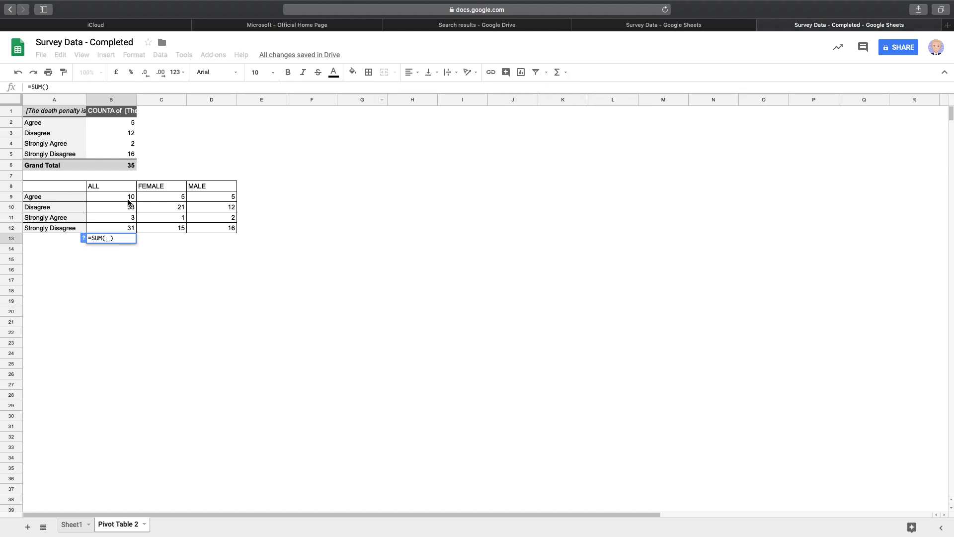
drag(128, 201, 130, 231)
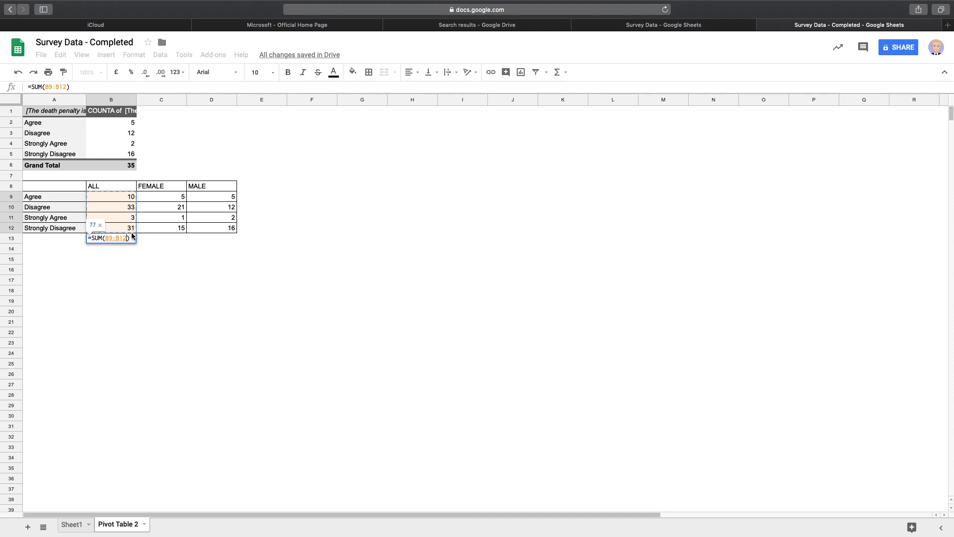
key(Return)
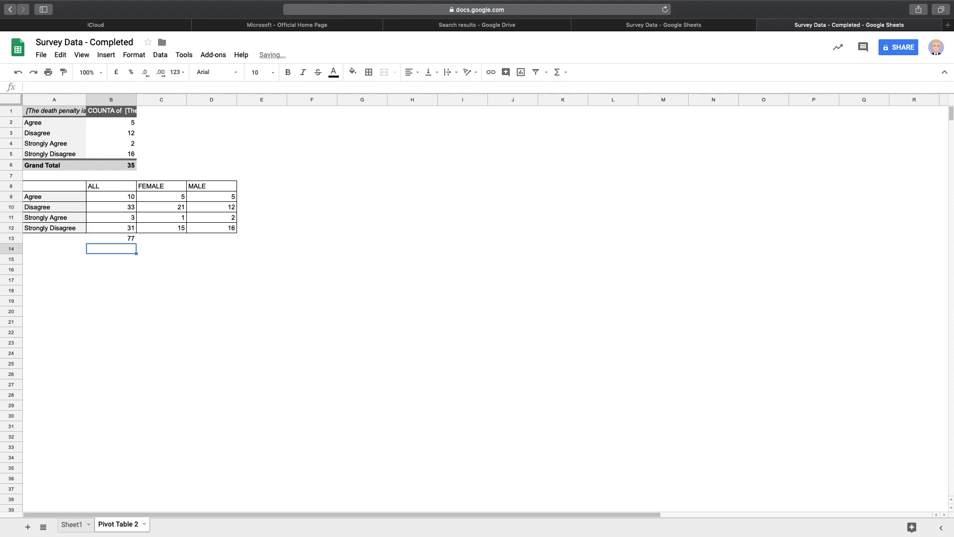
click(135, 240)
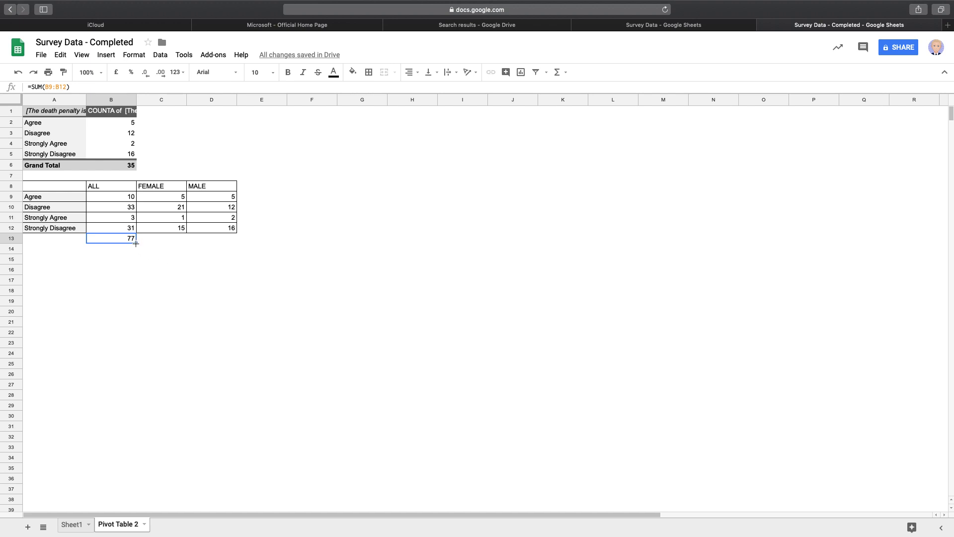
drag(136, 243, 209, 242)
click(204, 256)
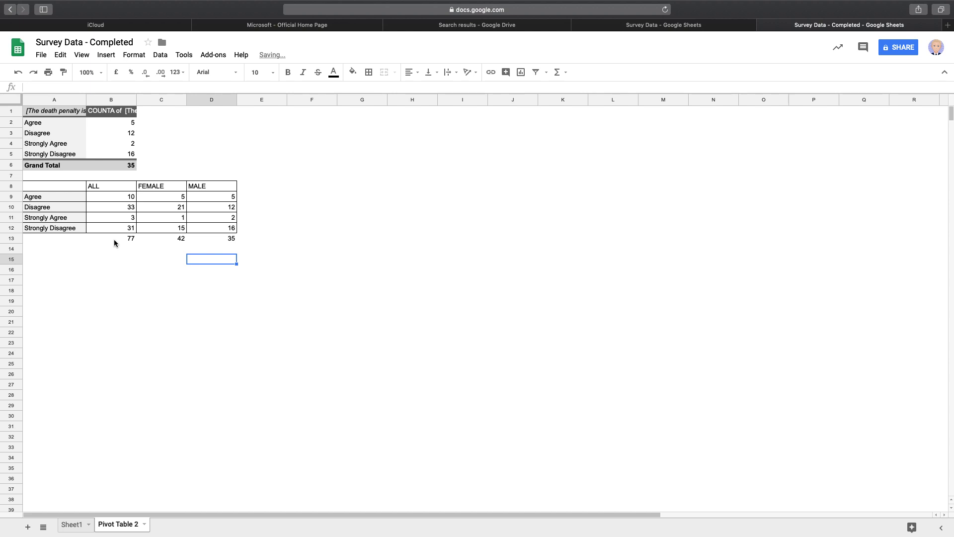
- Apply all borders to the totals row B13:D13
drag(114, 239, 229, 241)
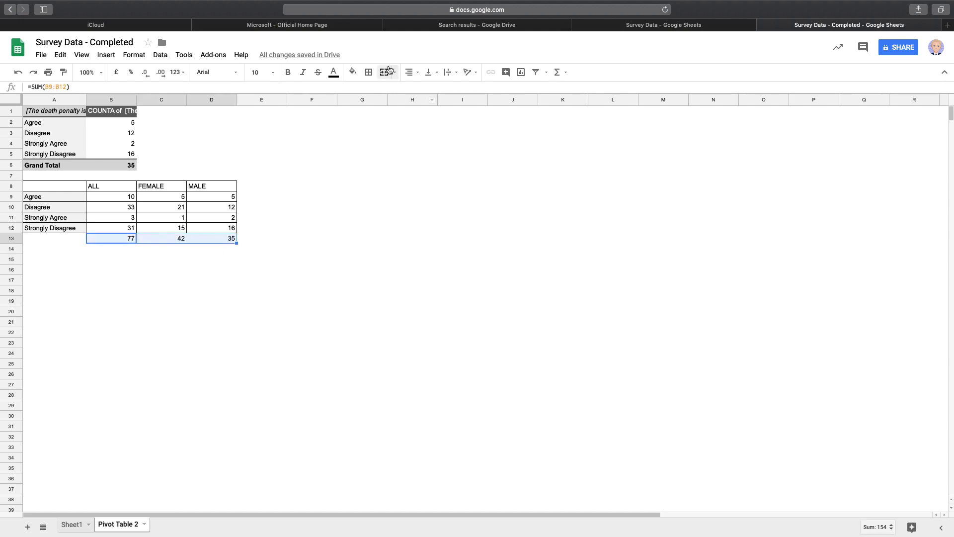
click(372, 73)
click(372, 93)
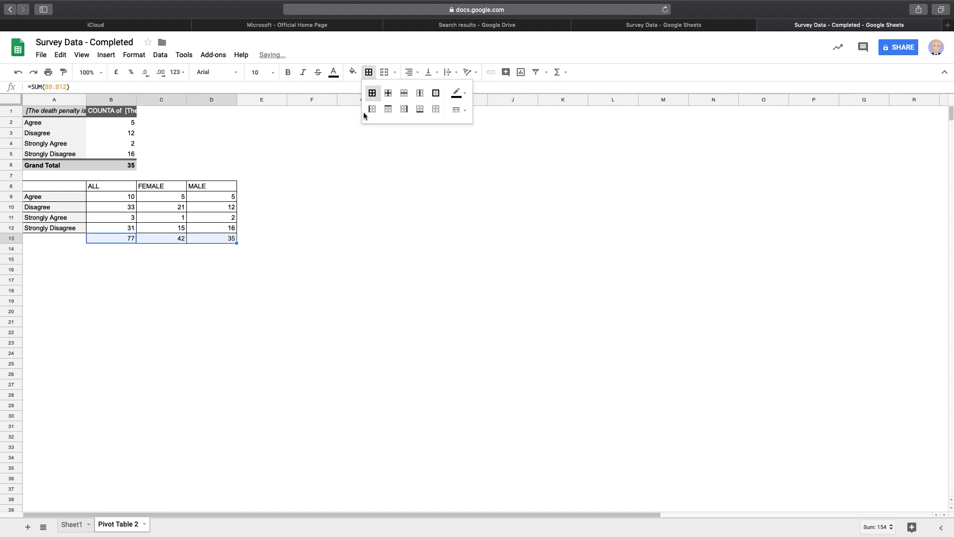
click(297, 259)
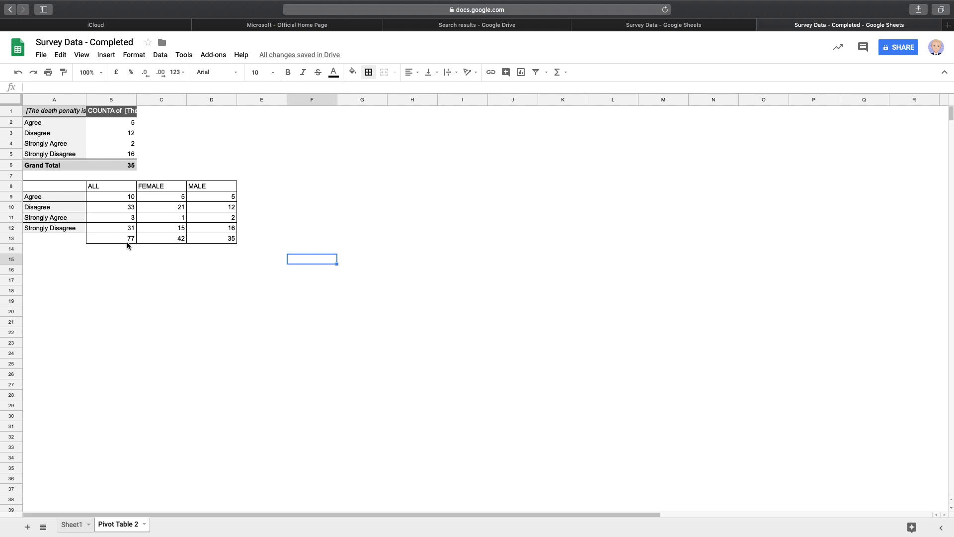
- Enter =B9/B13 in E9, format it as a percentage (12.99%), and copy it down to E10
click(262, 201)
text(=)
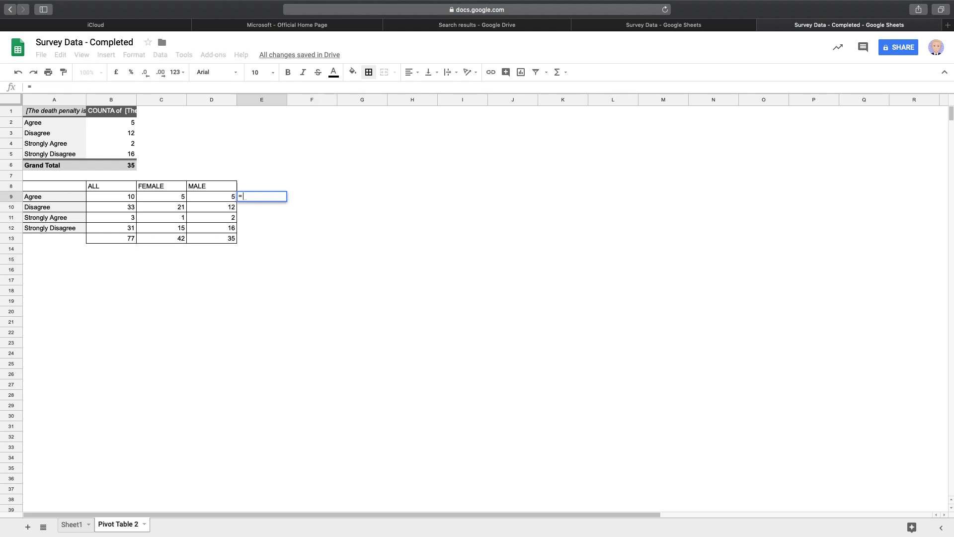
click(128, 197)
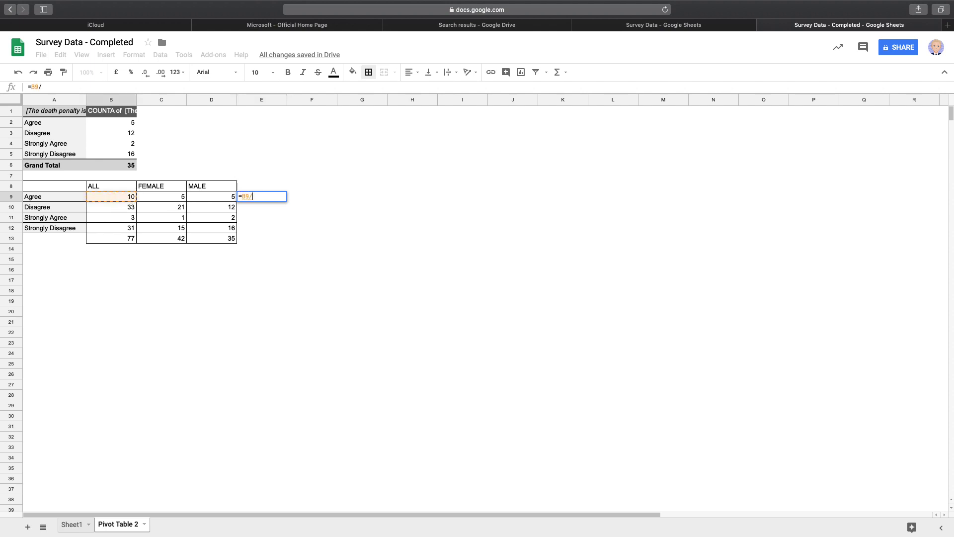
text(/)
click(131, 240)
key(Return)
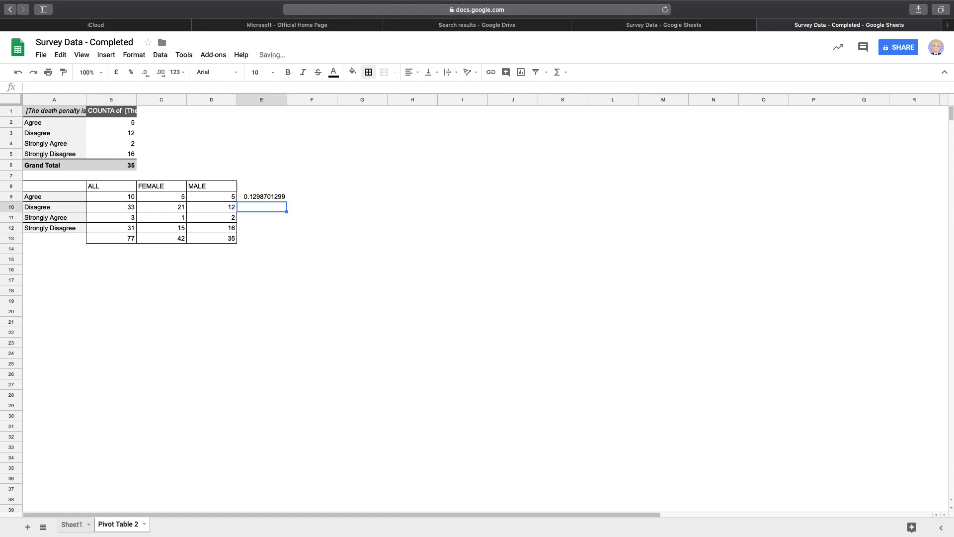
click(277, 196)
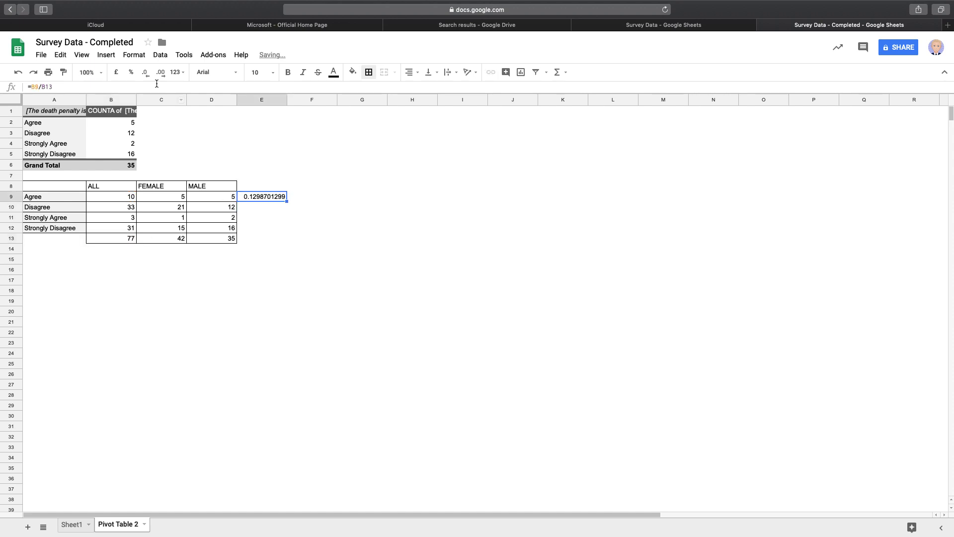
click(132, 76)
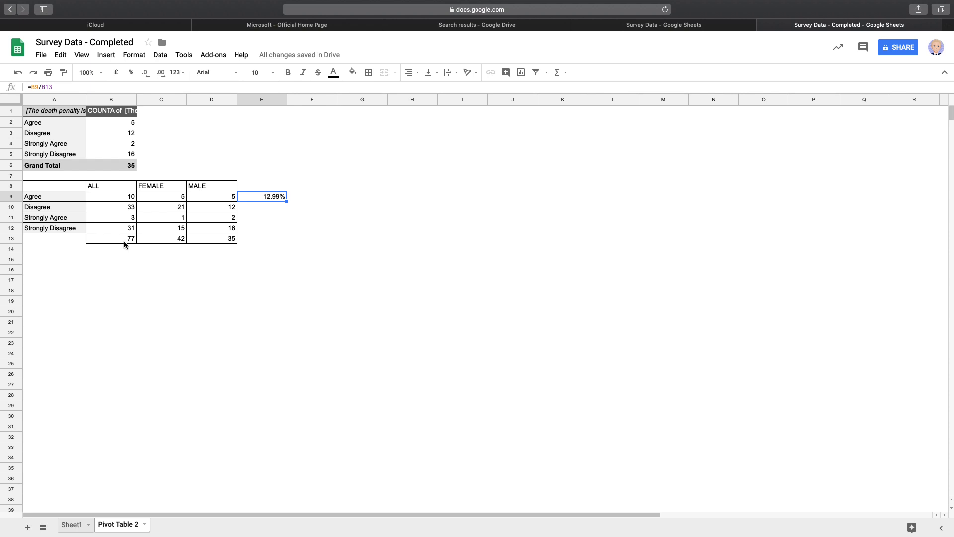
drag(286, 201, 280, 210)
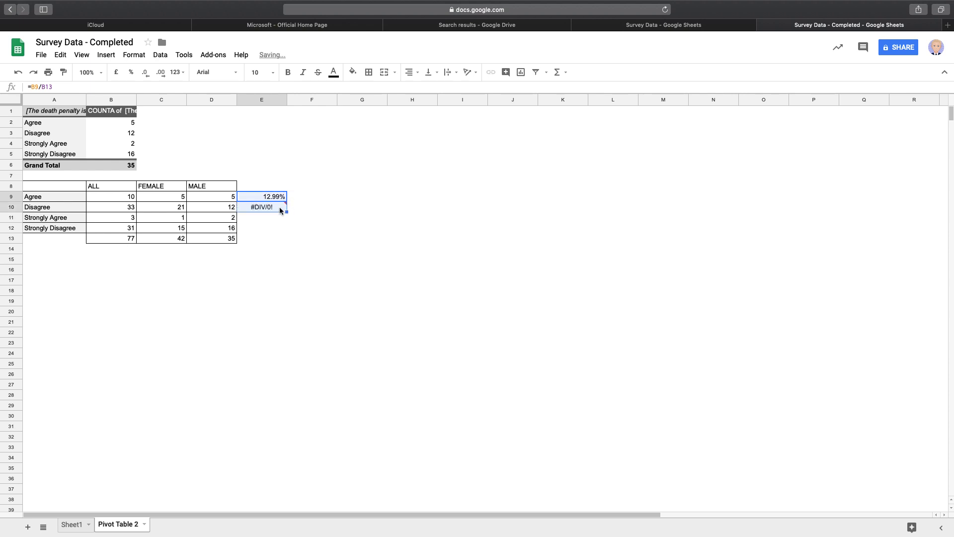
- Change E9's formula to =B9/$B$13 after checking the B13 total and E10's #DIV/0! error
click(119, 239)
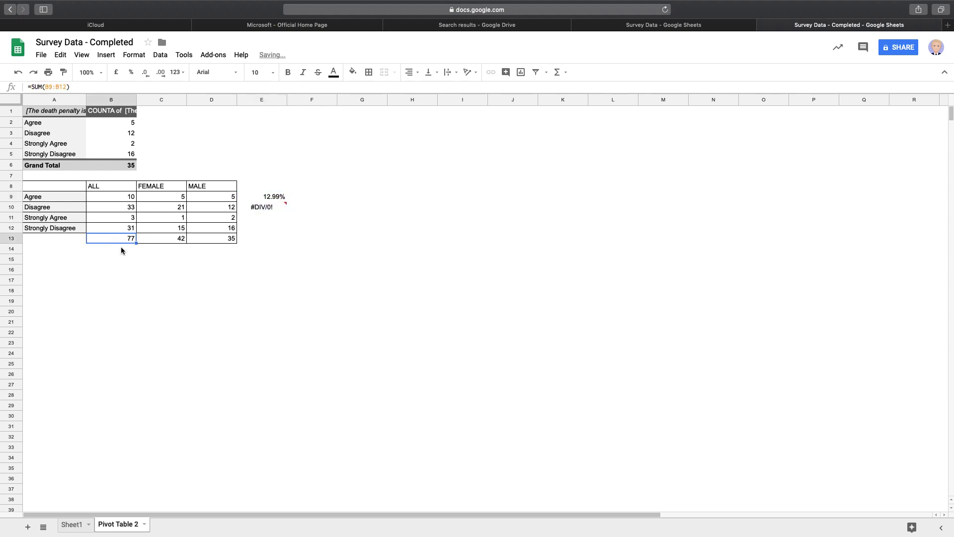
click(279, 204)
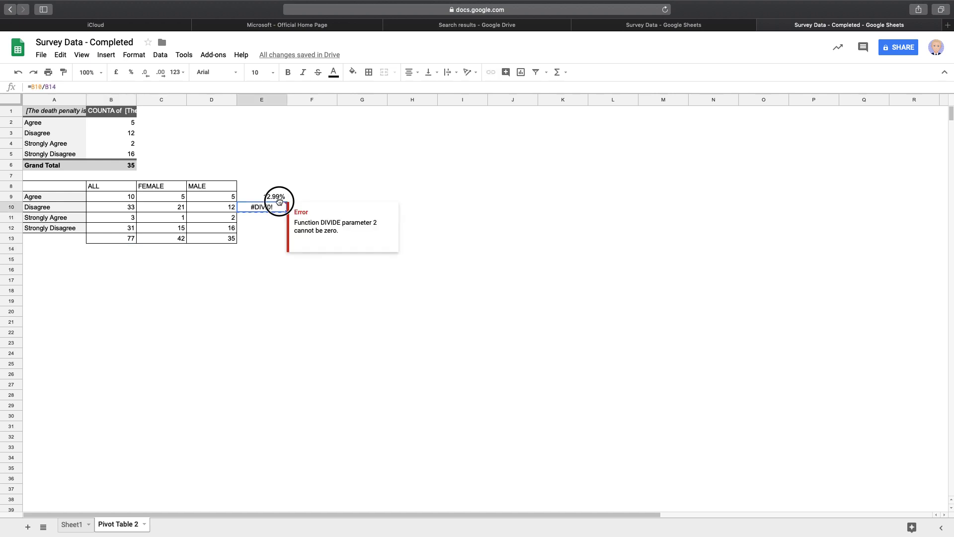
click(264, 197)
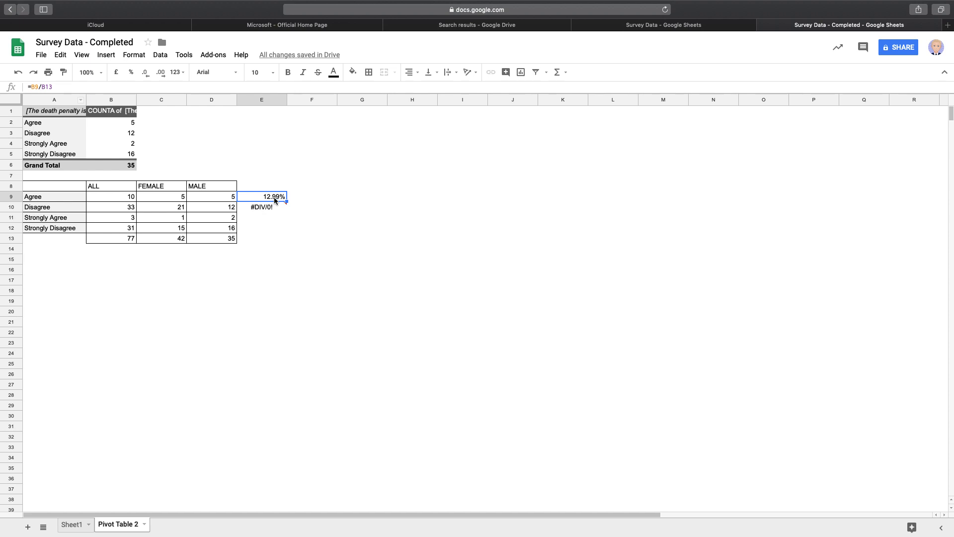
click(46, 87)
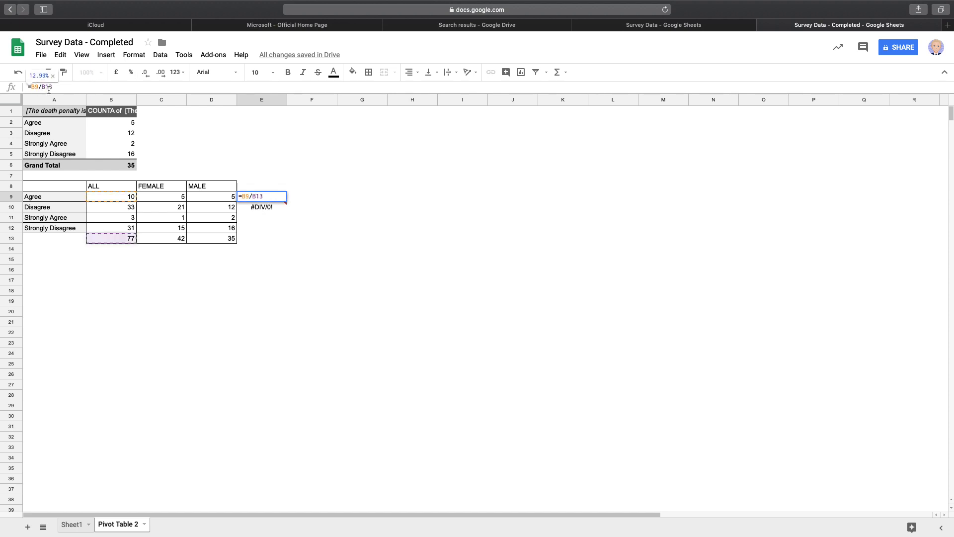
text($)
click(48, 88)
text($)
key(Return)
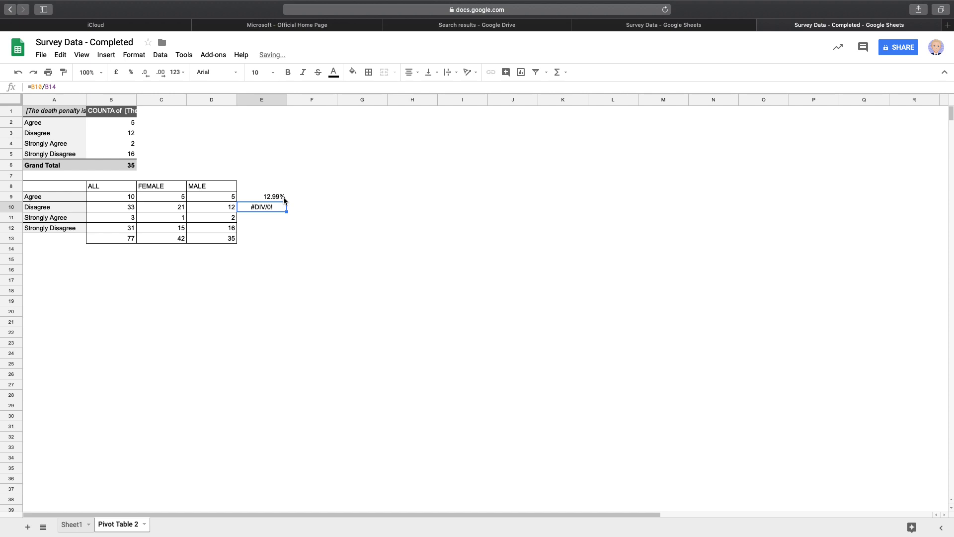
- Copy the anchored formula down to E13 and verify the shares, 12.99% through 100.00%
click(281, 199)
drag(287, 201, 286, 238)
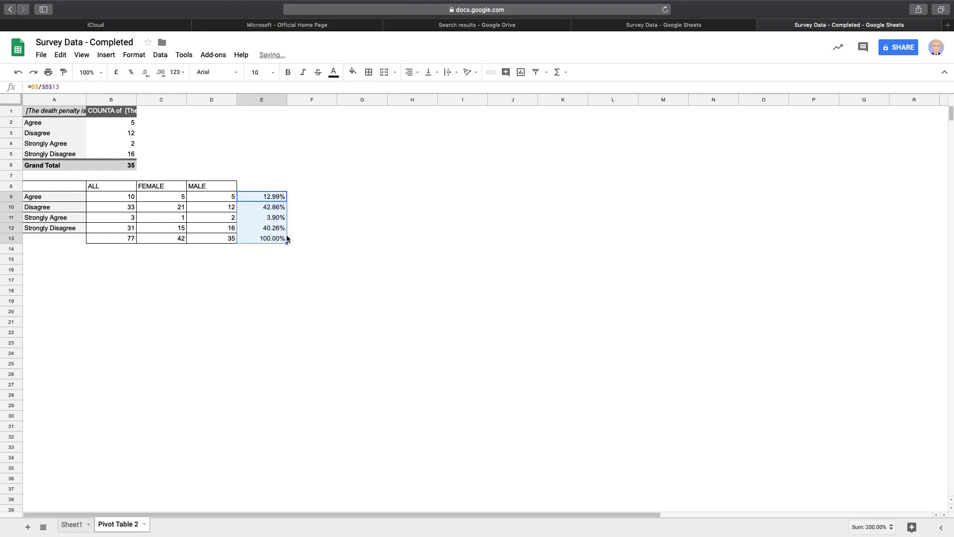
click(276, 228)
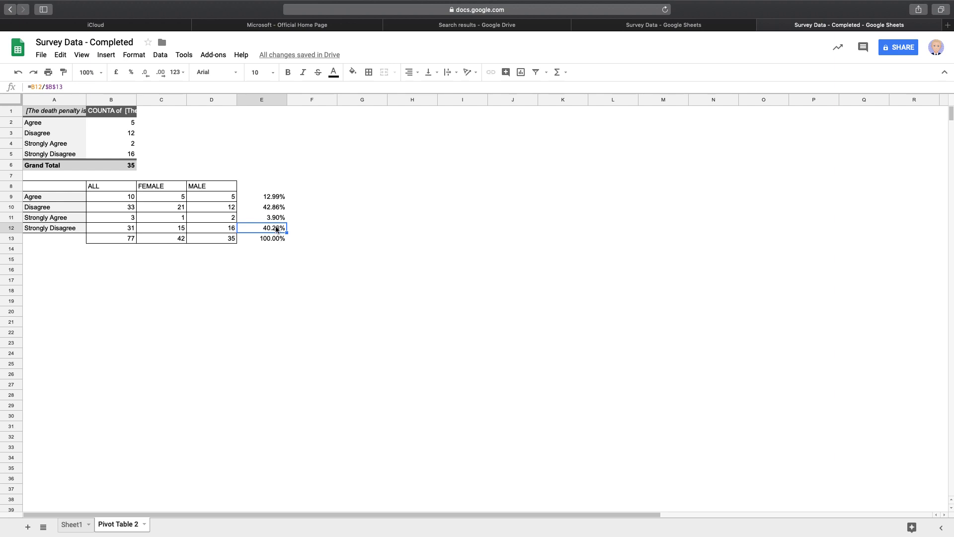
click(276, 217)
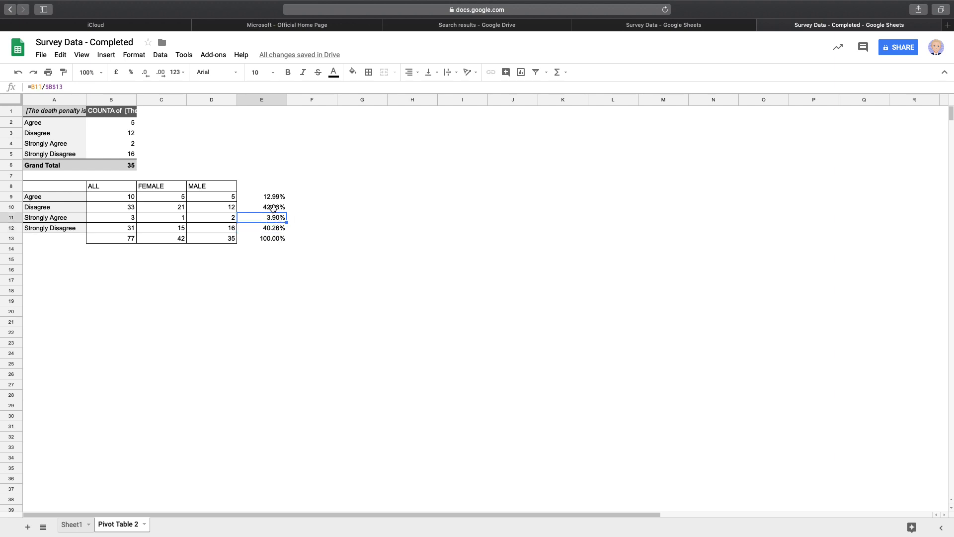
click(274, 208)
click(270, 197)
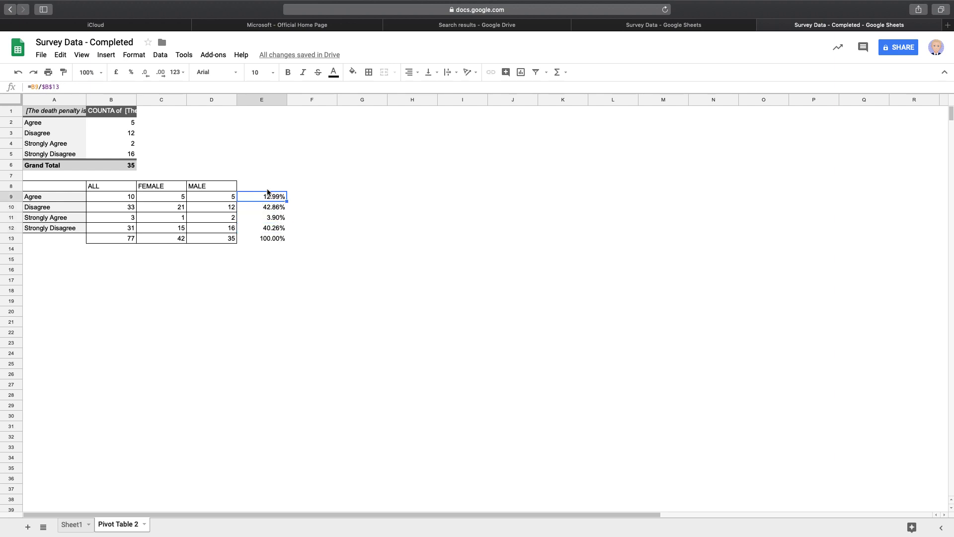
click(267, 190)
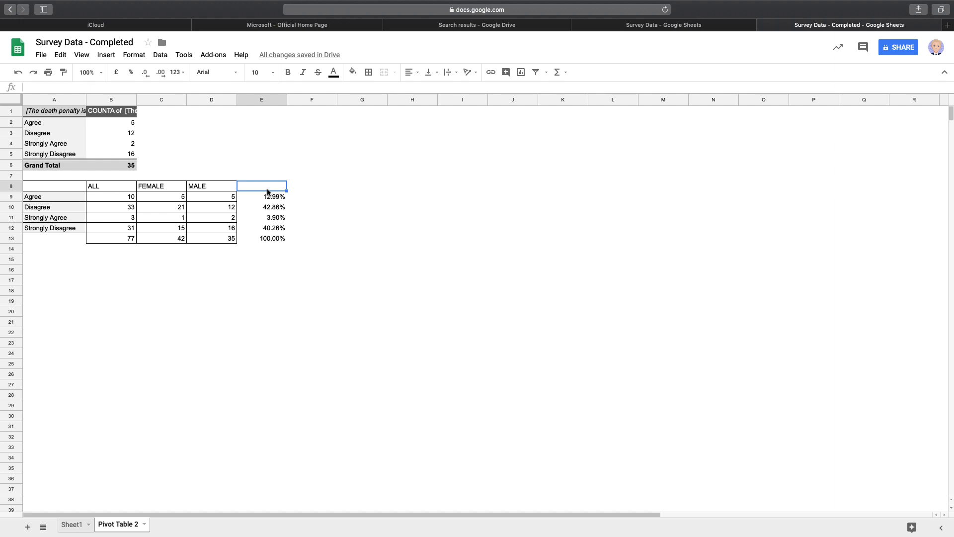
- Head column E with 'ALL %' and apply all borders to E8:E13
text(ALL %)
click(305, 252)
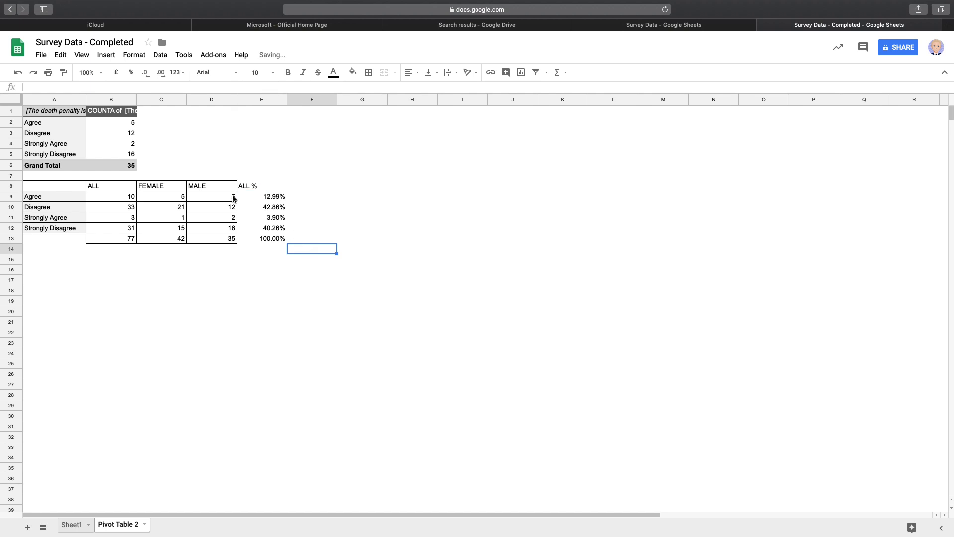
drag(267, 191, 266, 240)
click(368, 72)
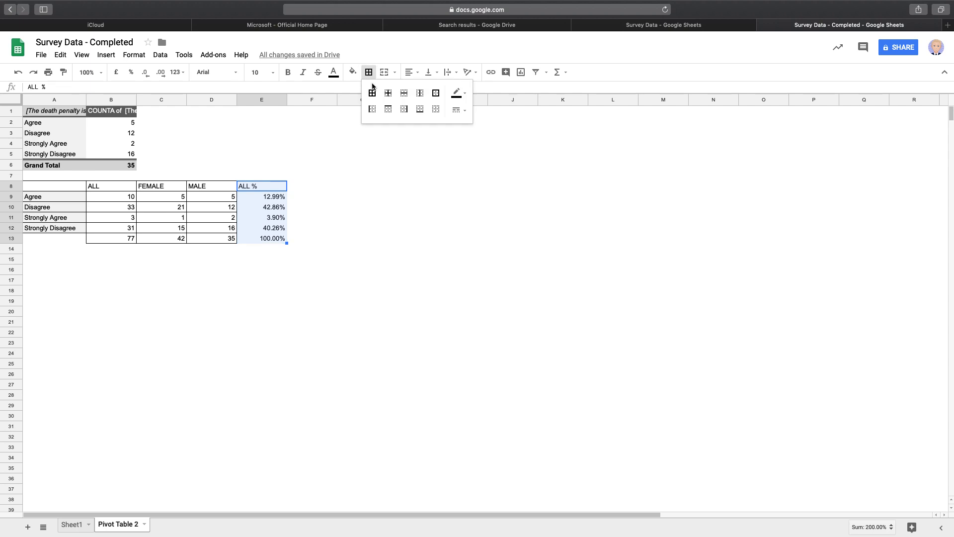
click(373, 92)
click(298, 187)
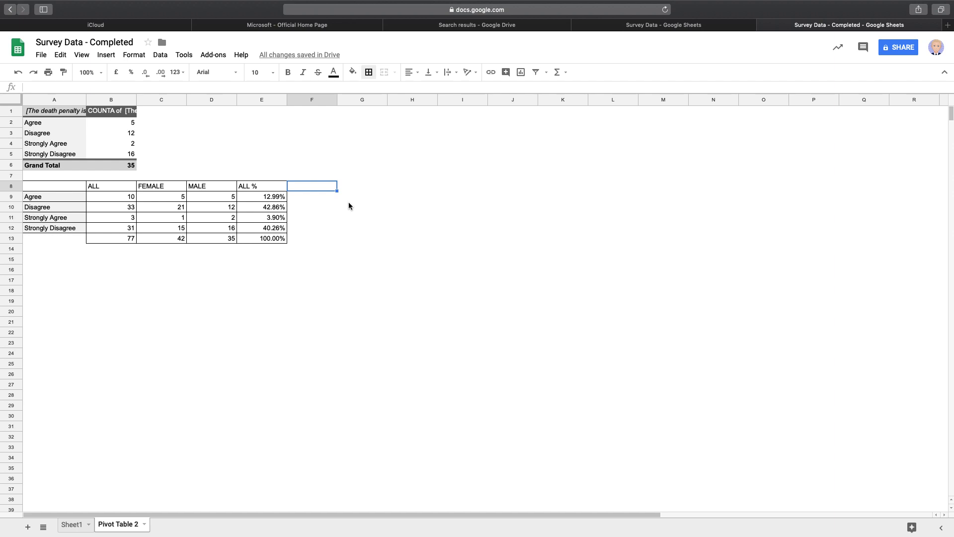
- Fill F9:F13 with =C9/$C$13 as percentages, from 11.90% to 100.00%
click(309, 202)
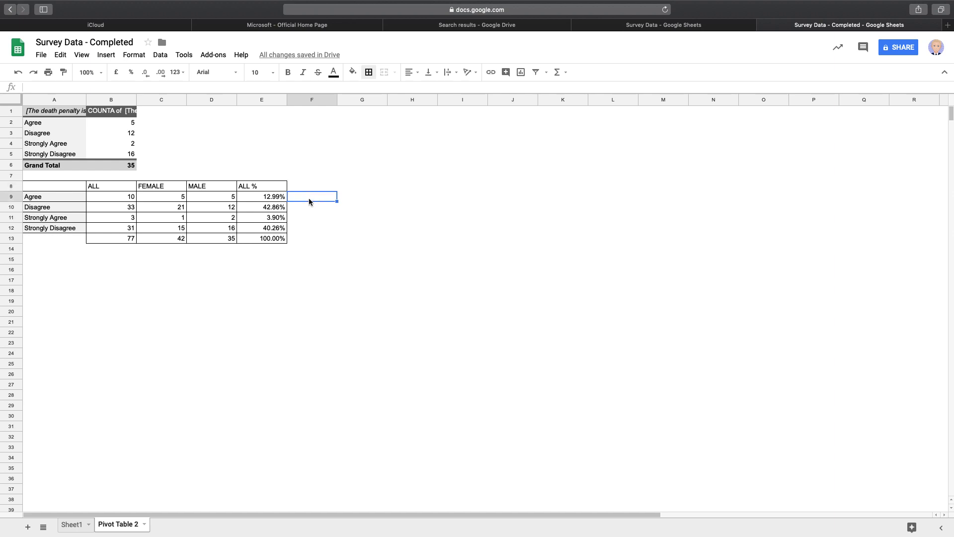
text(=)
click(175, 199)
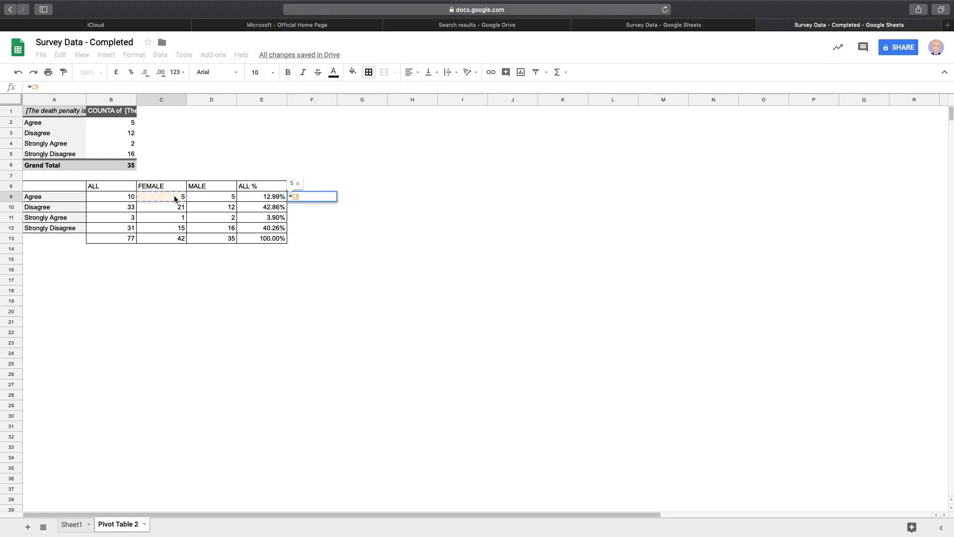
text(/)
click(180, 240)
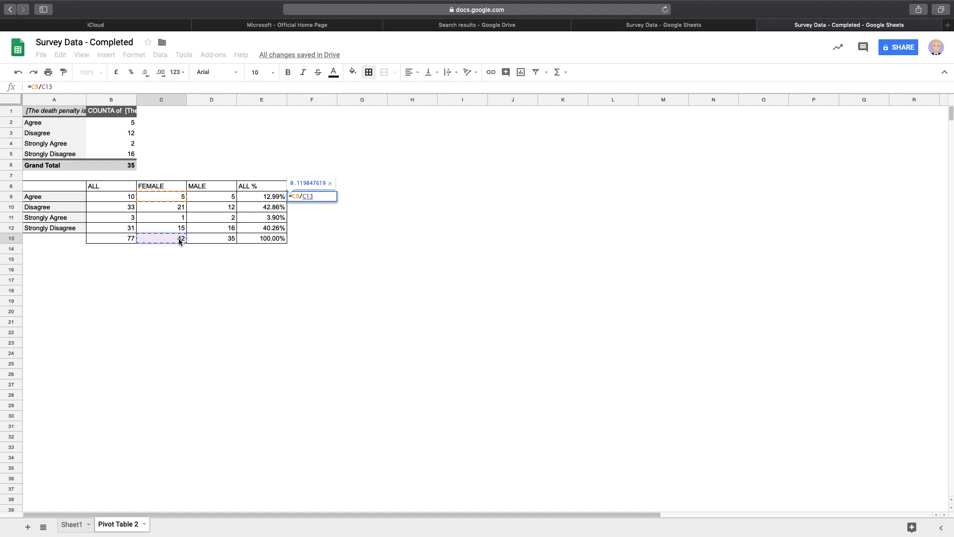
key(F4)
key(Return)
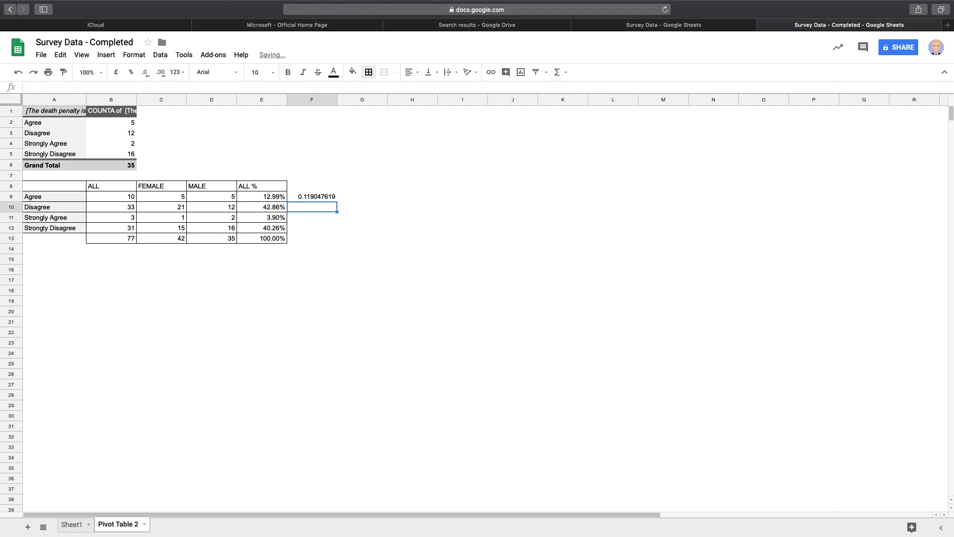
click(310, 198)
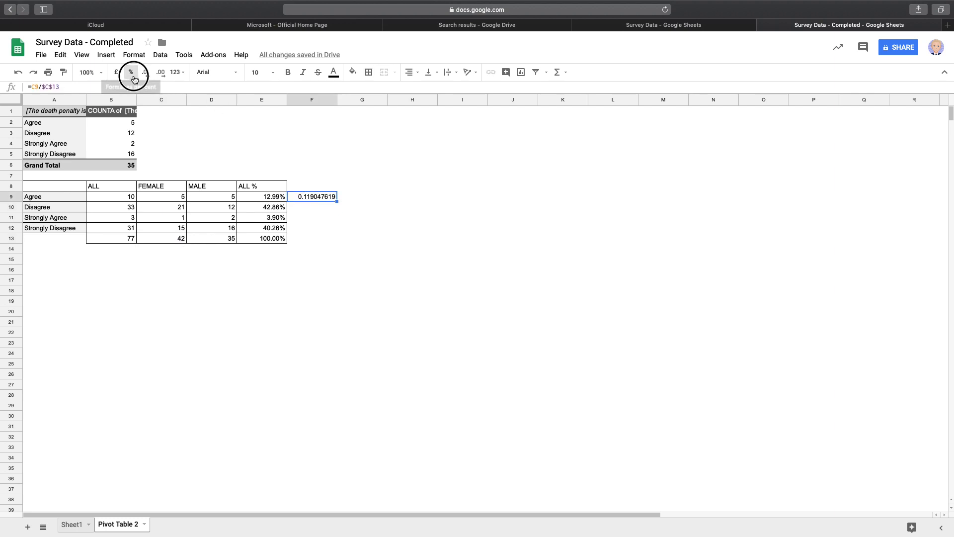
click(132, 74)
drag(336, 199, 336, 240)
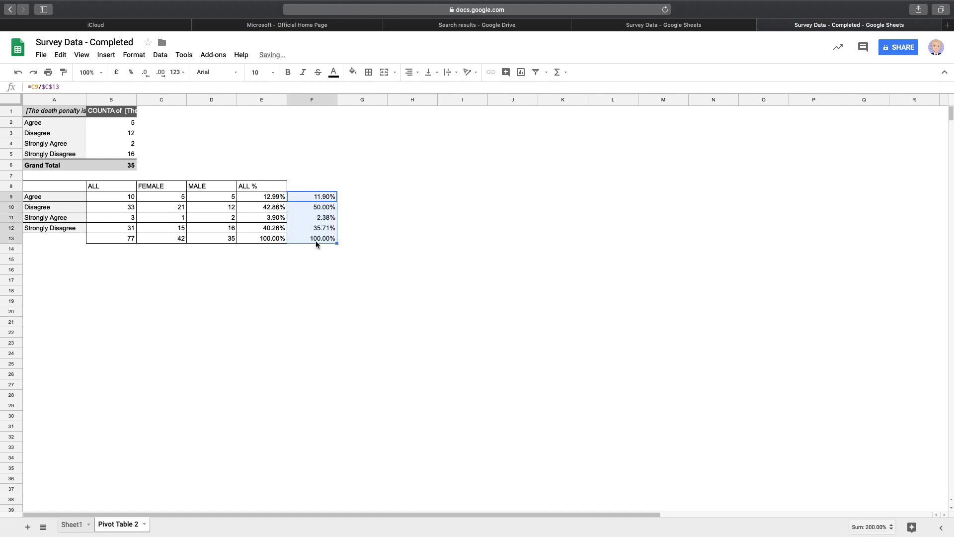
- Head column F with 'FEMALE %'
click(308, 188)
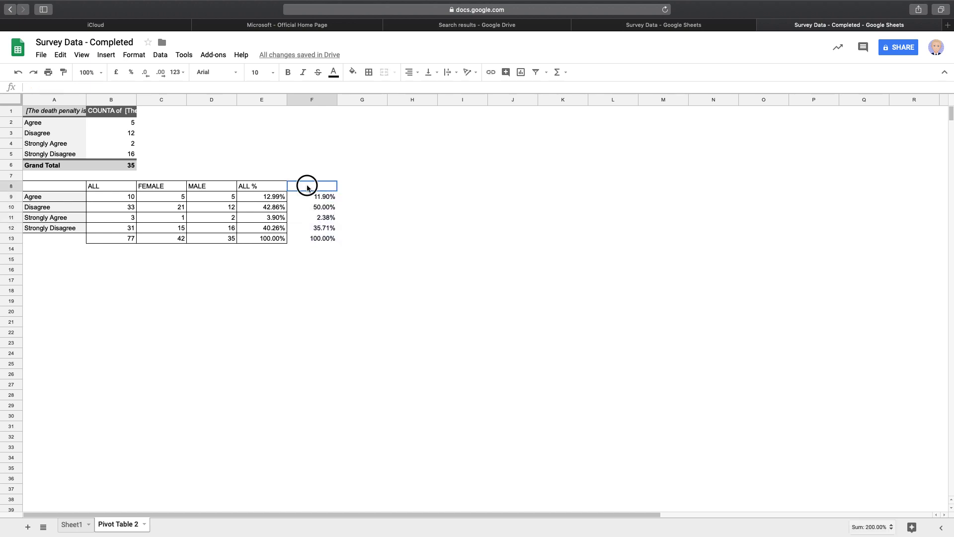
text(FEMAL)
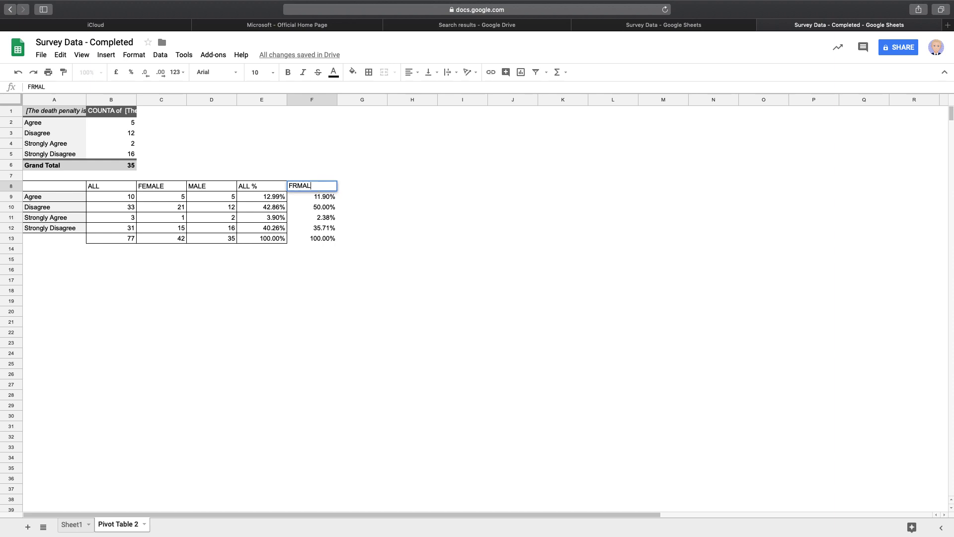
key(BackSpace)
key(BackSpace)
key(BackSpace)
key(BackSpace)
text(EMALE %)
click(357, 222)
- Apply all borders to F8:G13 and head column G with 'MALE %'
drag(313, 186, 354, 237)
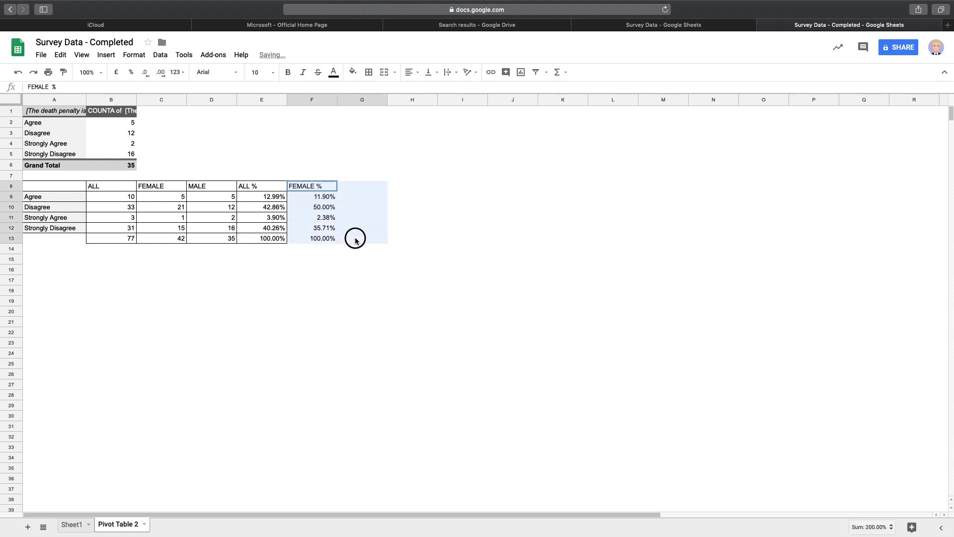
click(369, 72)
click(373, 93)
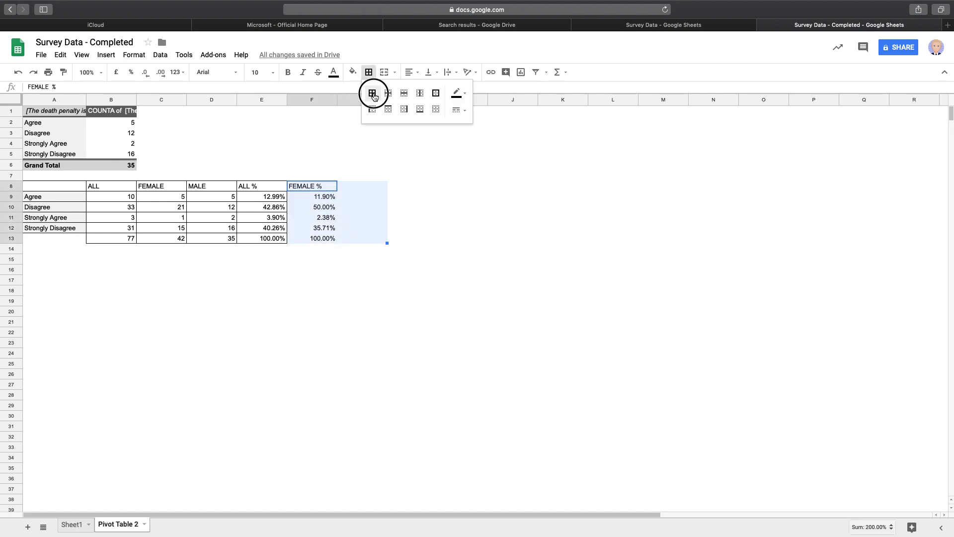
click(400, 174)
click(384, 186)
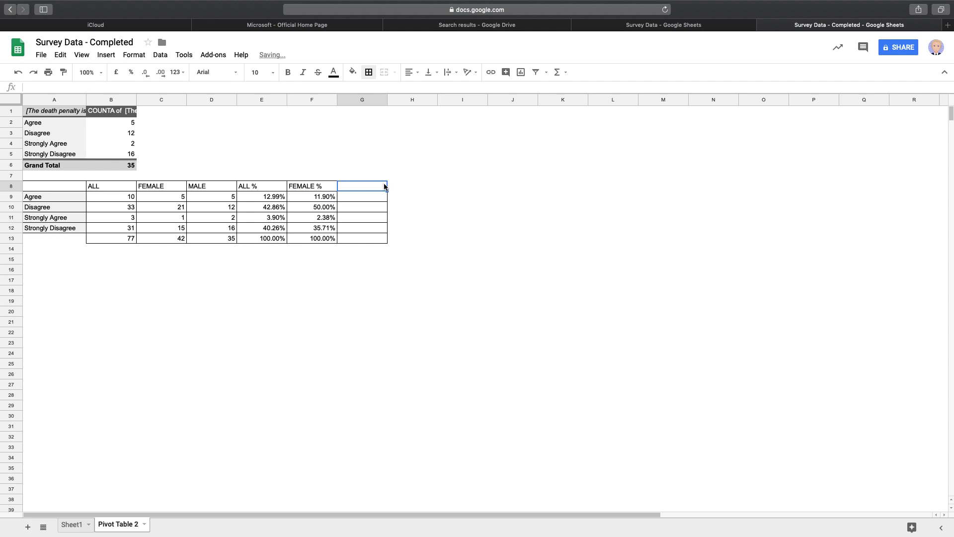
text(MALE %)
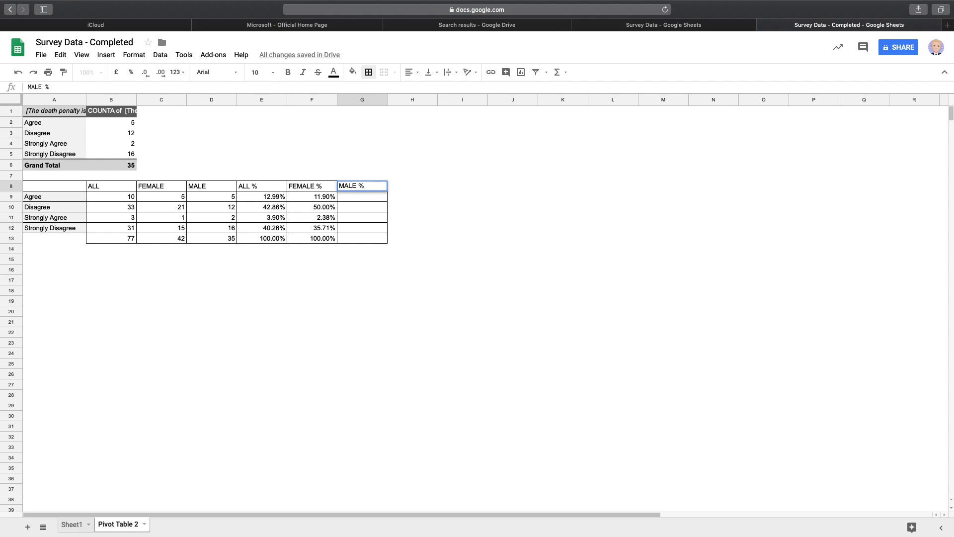
- Fill G9:G13 with =D9/$D$13 as percentages: 14.29%, 34.29%, 5.71%, 45.71%, 100.00%
click(369, 198)
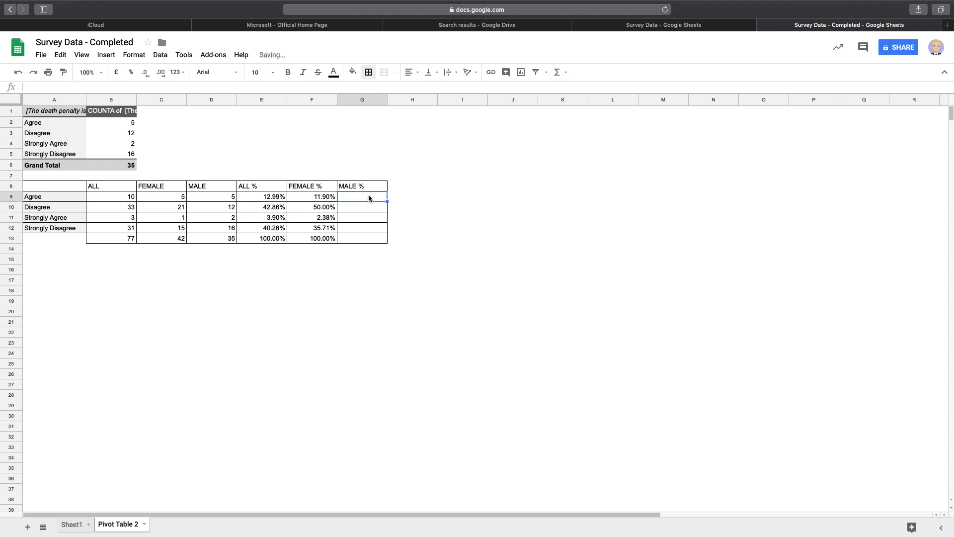
text(=)
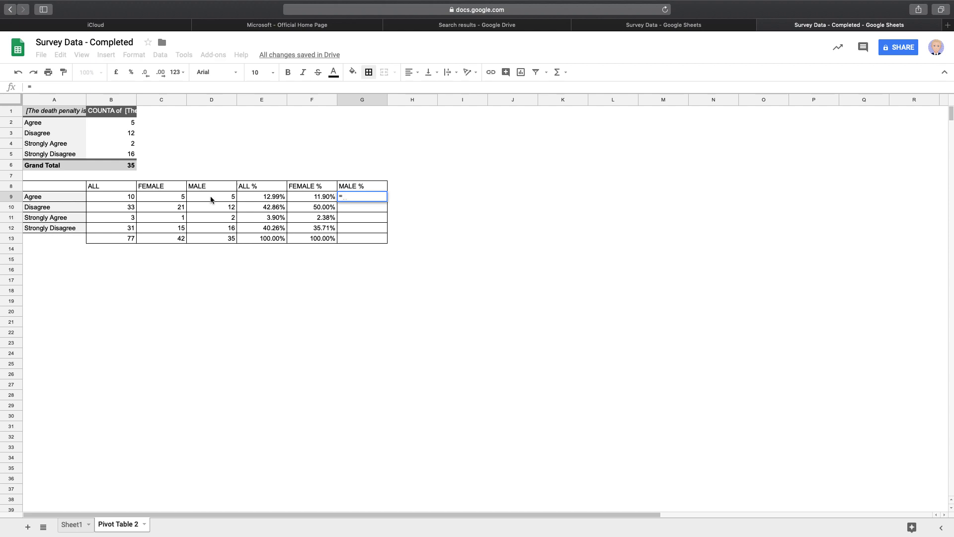
click(216, 199)
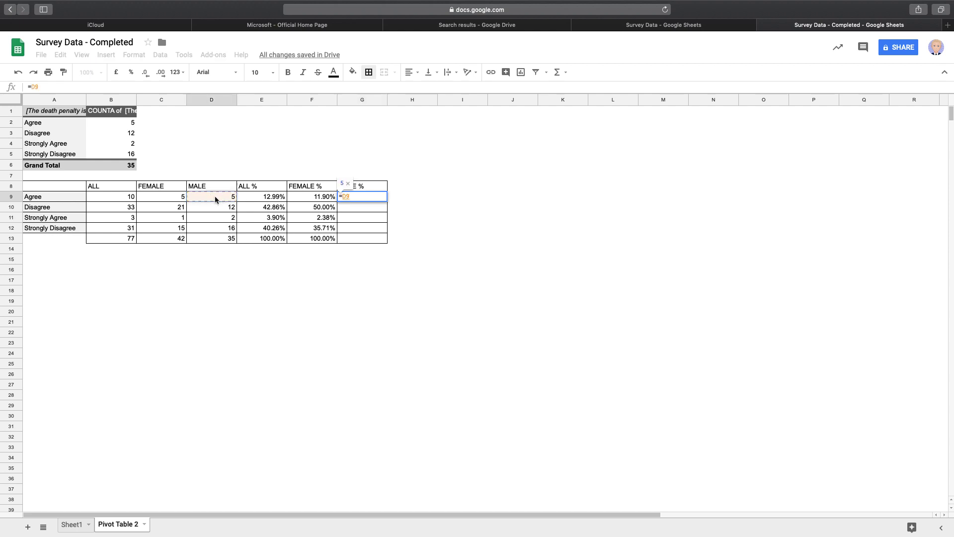
text(/)
click(214, 238)
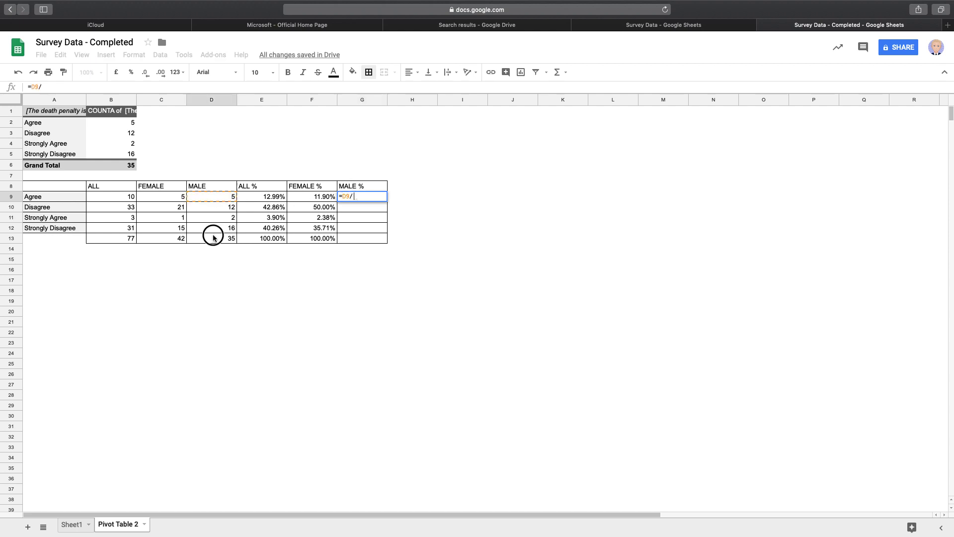
key(F4)
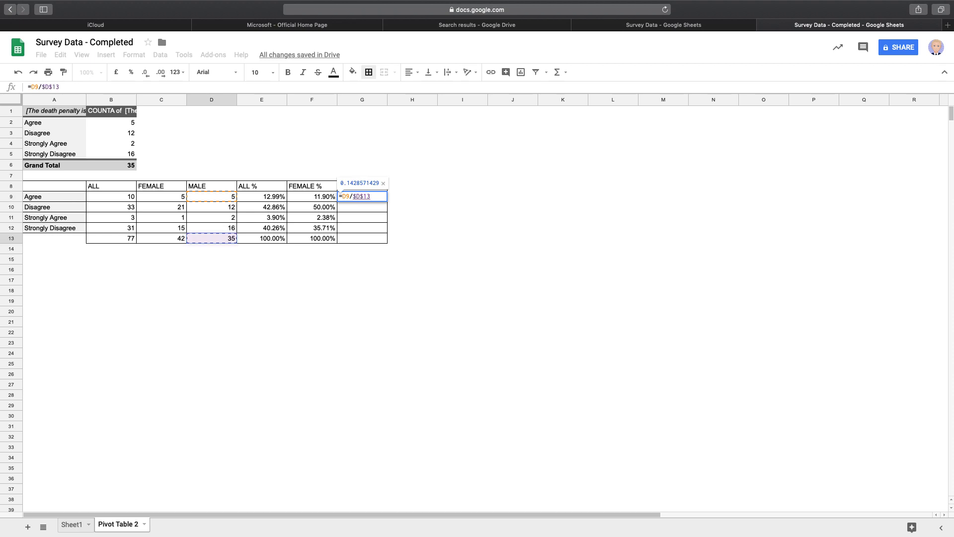
key(Return)
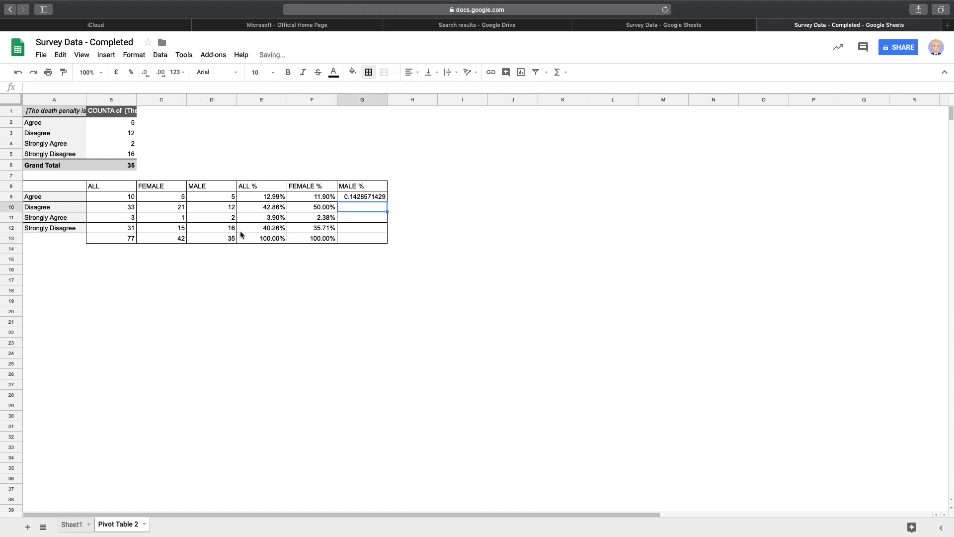
click(362, 199)
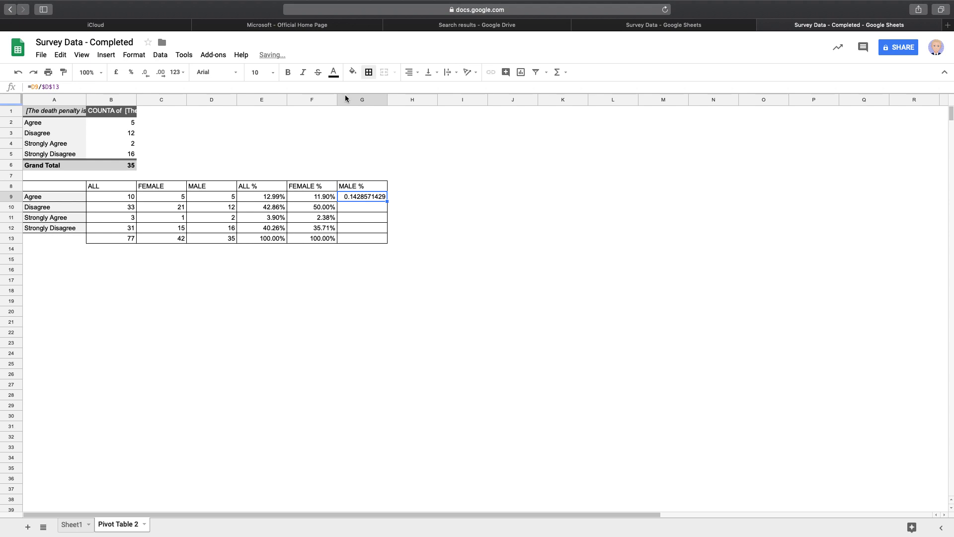
click(130, 72)
drag(388, 201, 386, 240)
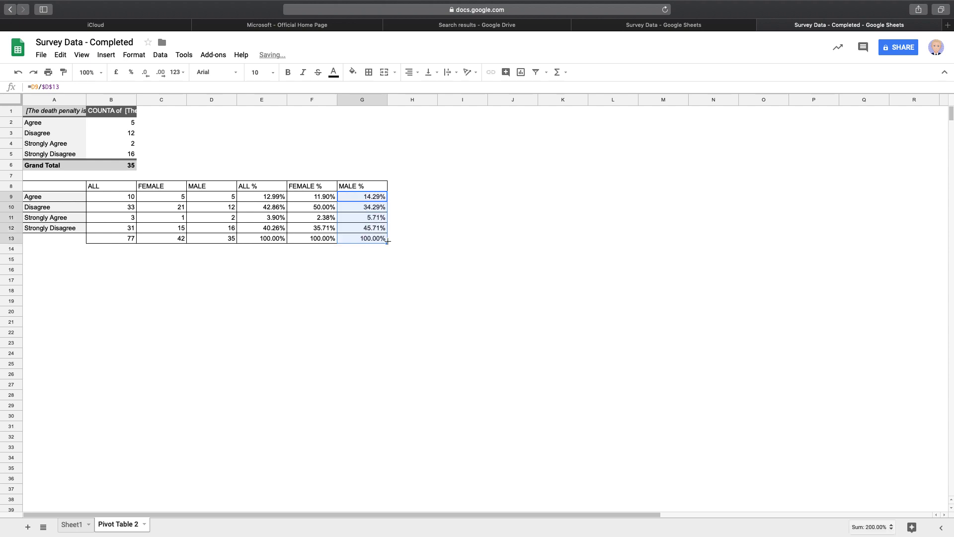
click(395, 241)
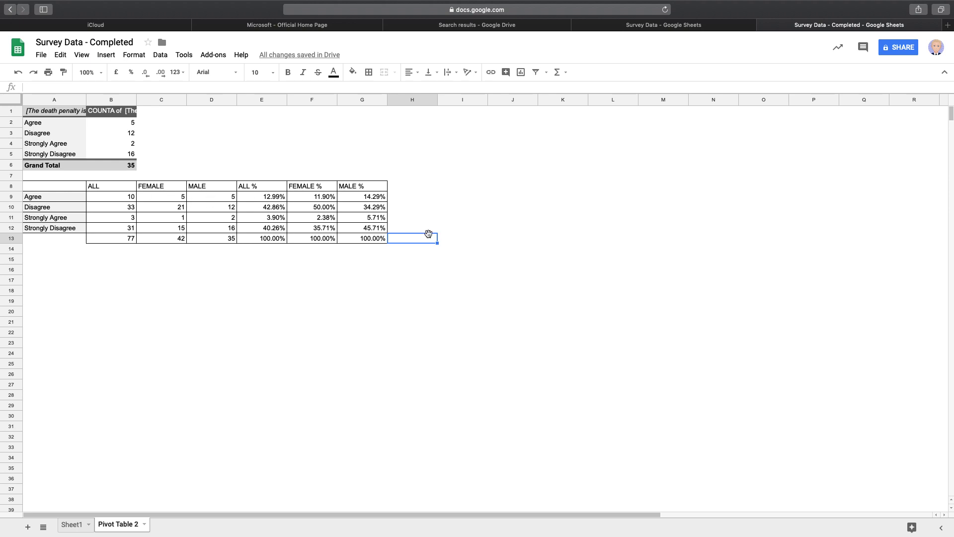
- Swap the pivot's gender filter for a 'What is your age?' filter limited to 18-30 (total 10)
click(106, 133)
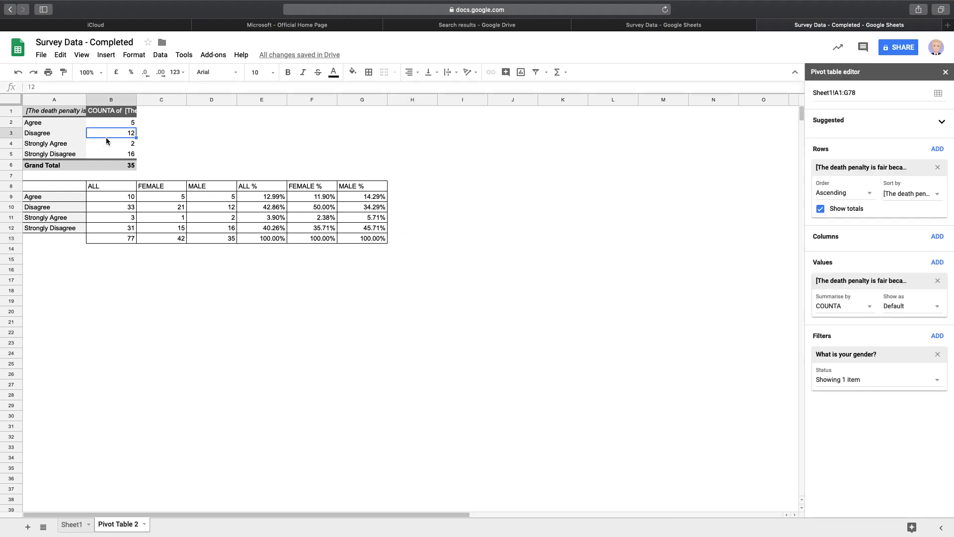
click(938, 354)
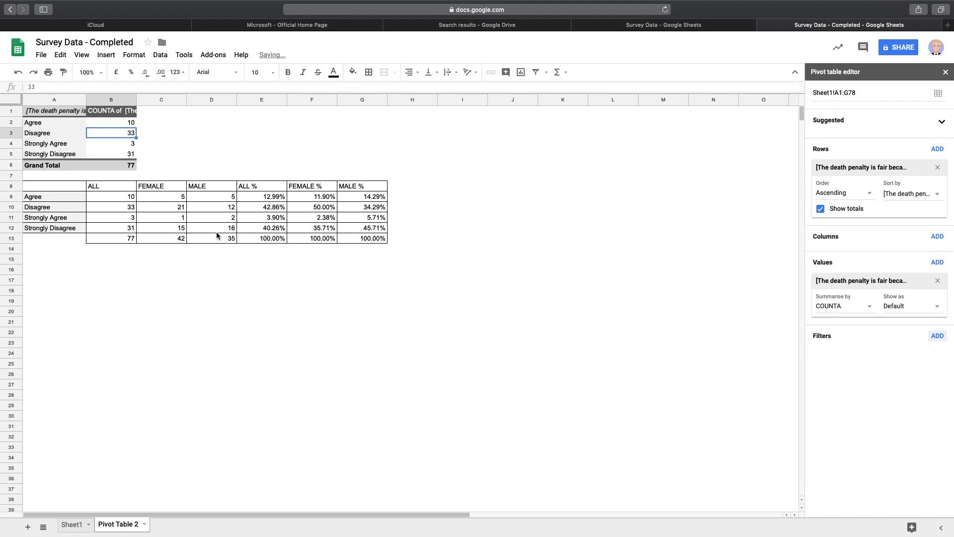
click(937, 336)
click(649, 364)
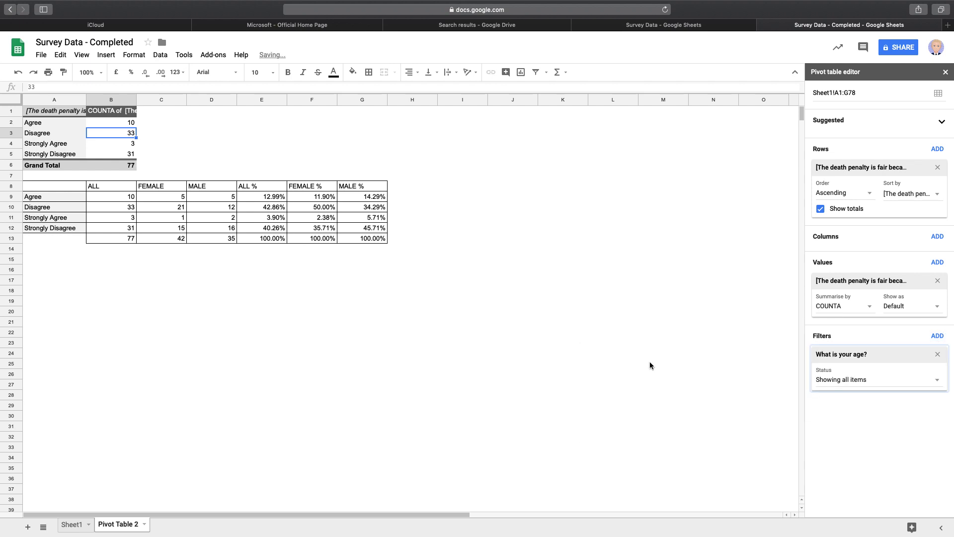
click(936, 379)
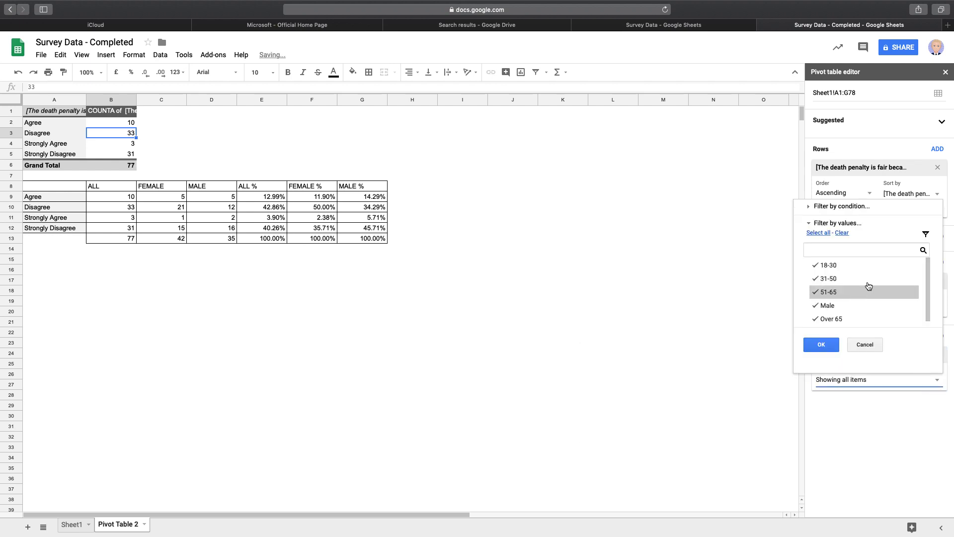
click(842, 233)
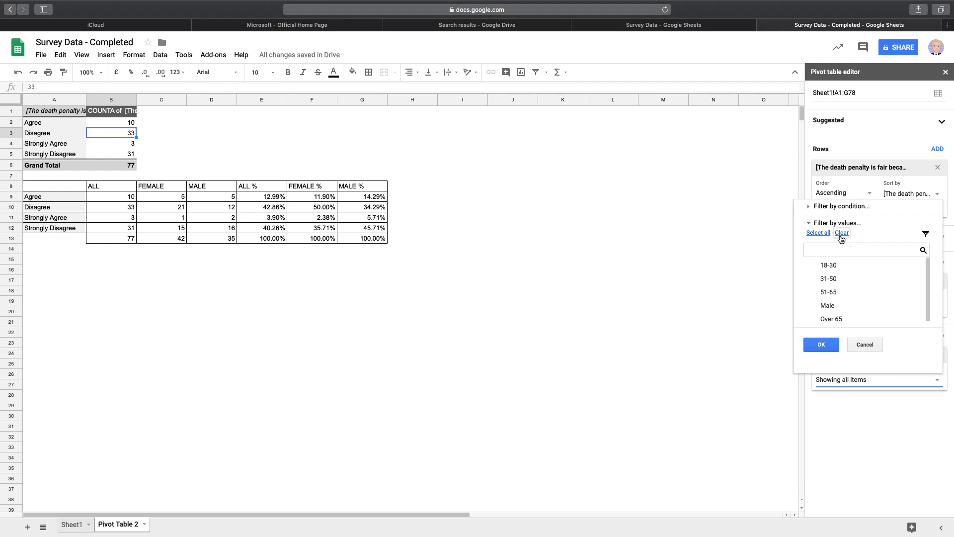
click(836, 275)
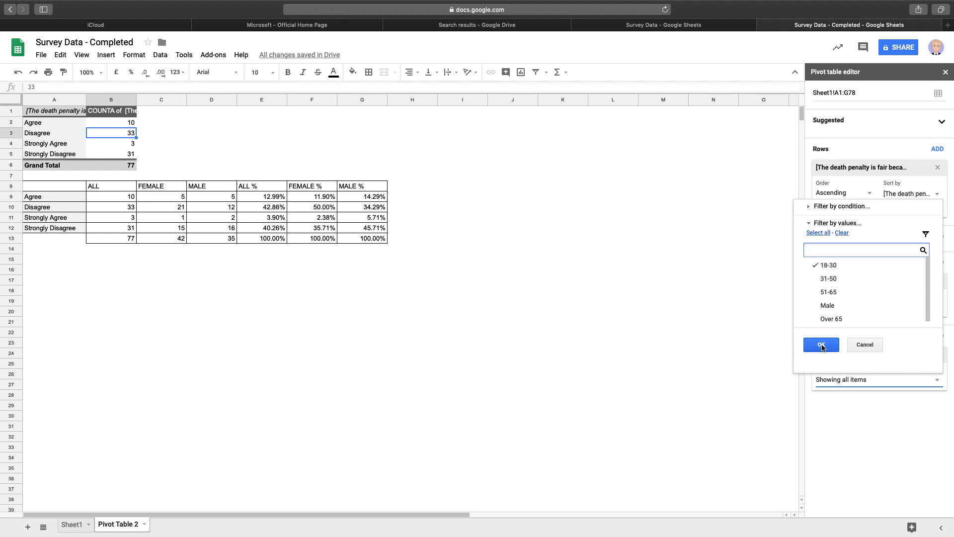
click(821, 344)
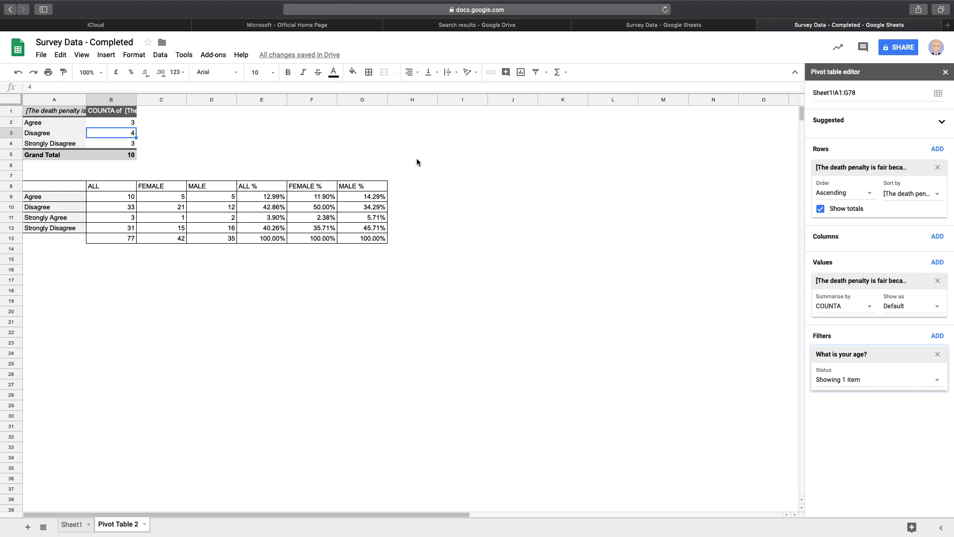
- Switch the pivot's age filter to show only the 31-50 group
click(931, 385)
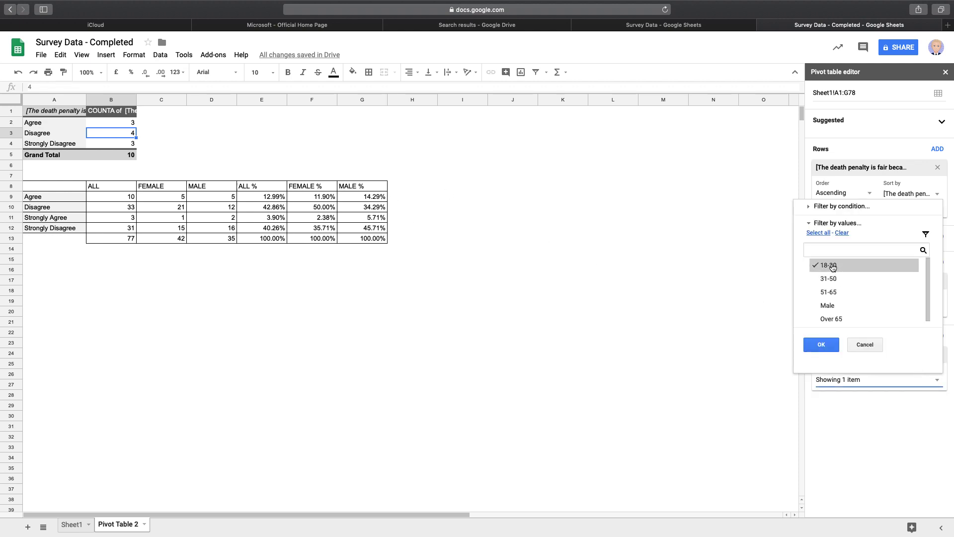
click(830, 318)
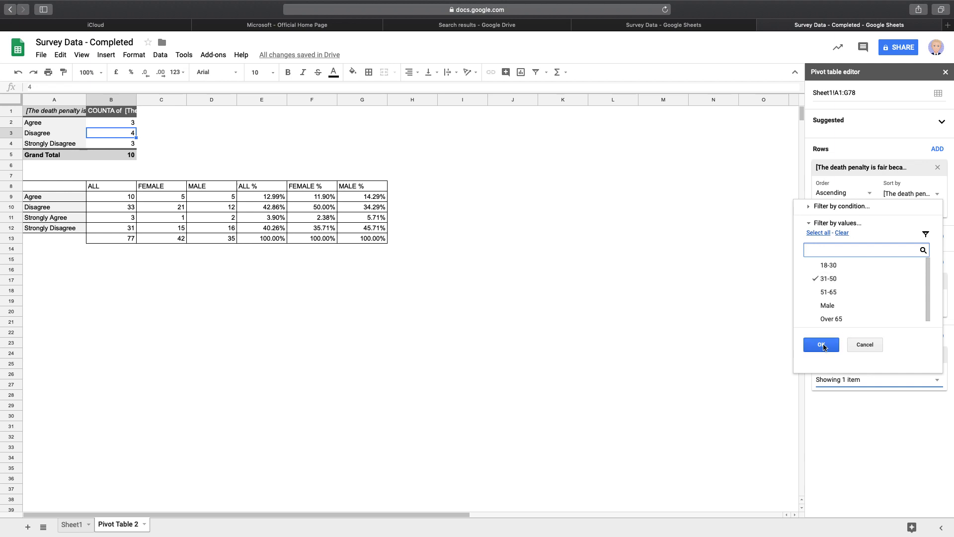
click(821, 344)
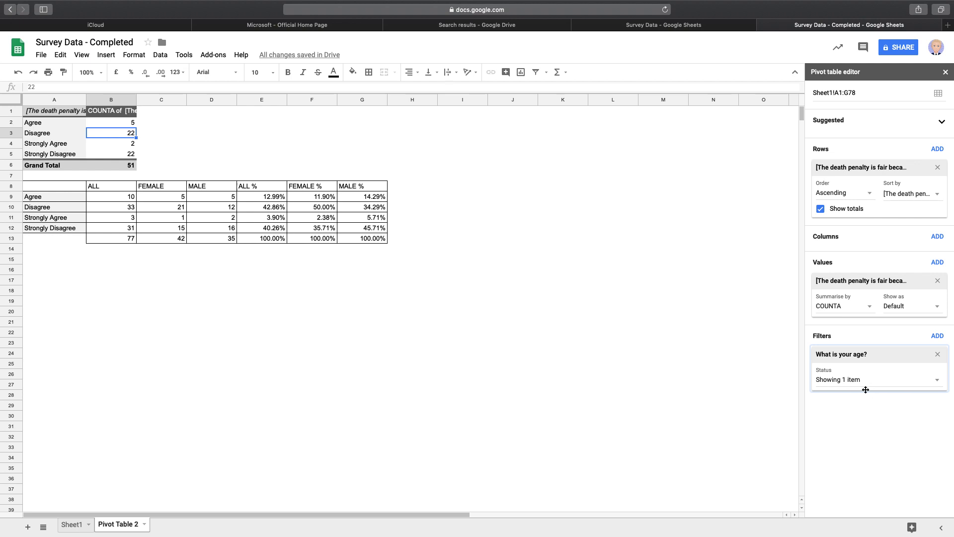
- Change the age filter to only 51-65: Agree 1, Disagree 3, Strongly Disagree 4
click(931, 382)
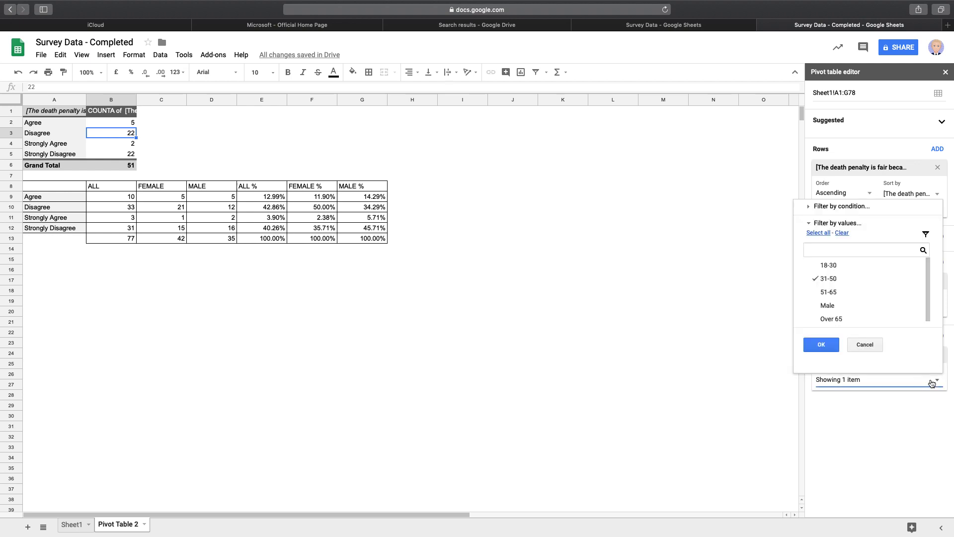
click(828, 278)
click(832, 292)
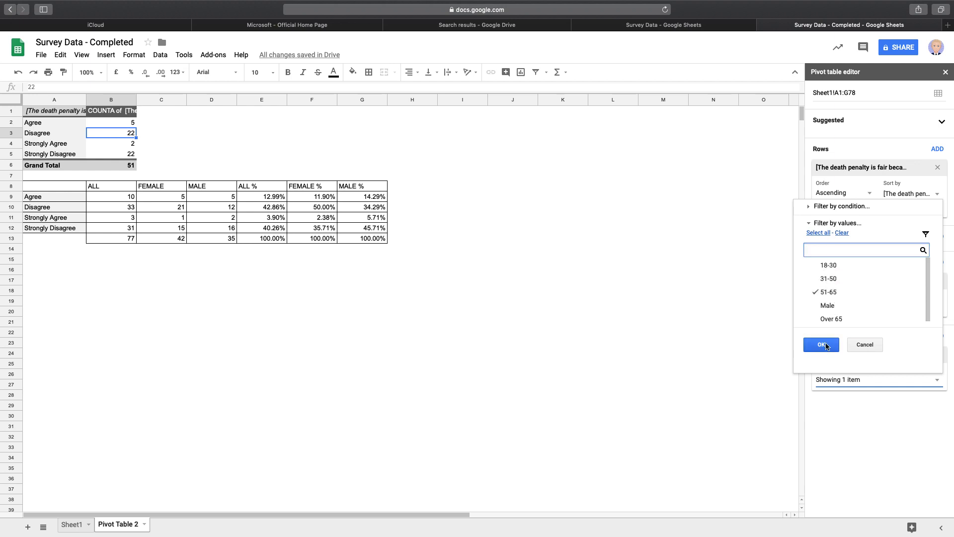
click(825, 345)
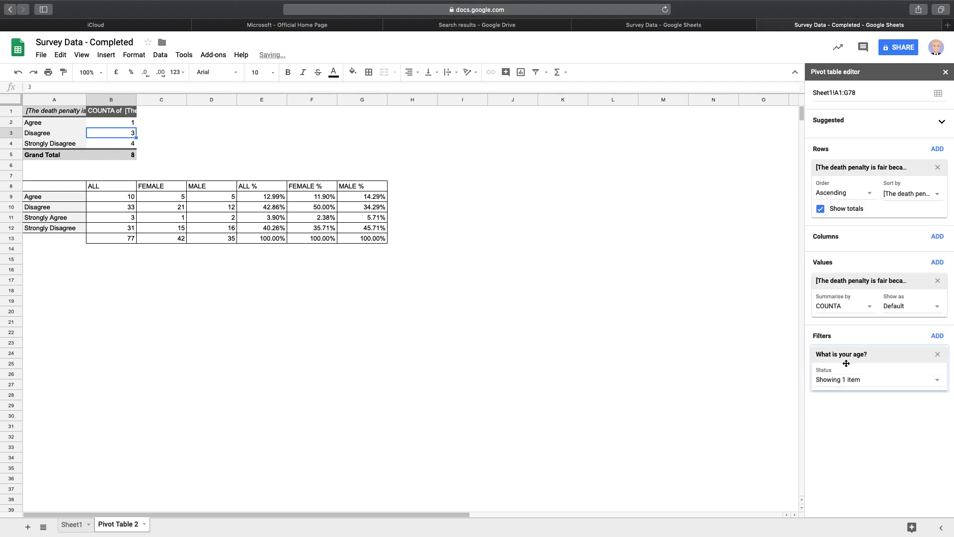